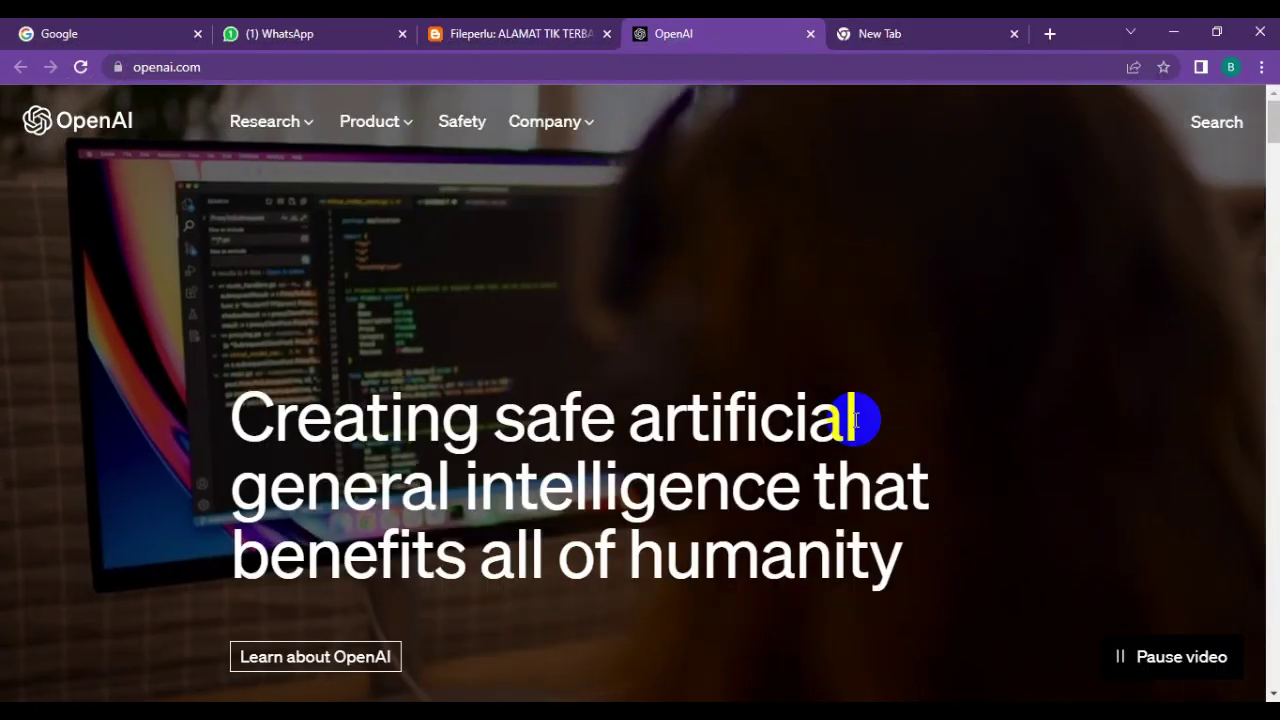
# - Scroll the openai.com home page to the ChatGPT section and open ChatGPT in a new tab
pyautogui.scroll(-5, 853, 419)
pyautogui.scroll(5, 835, 426)
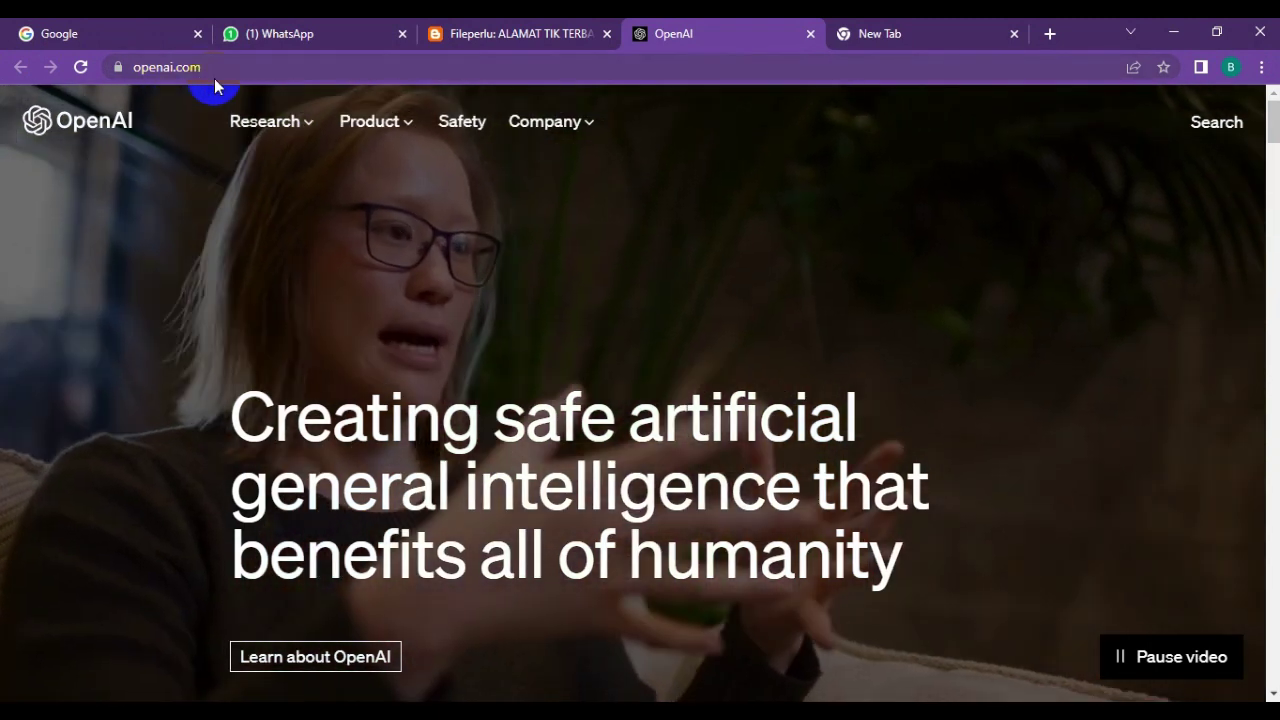
pyautogui.scroll(-5, 577, 352)
pyautogui.scroll(-5, 574, 363)
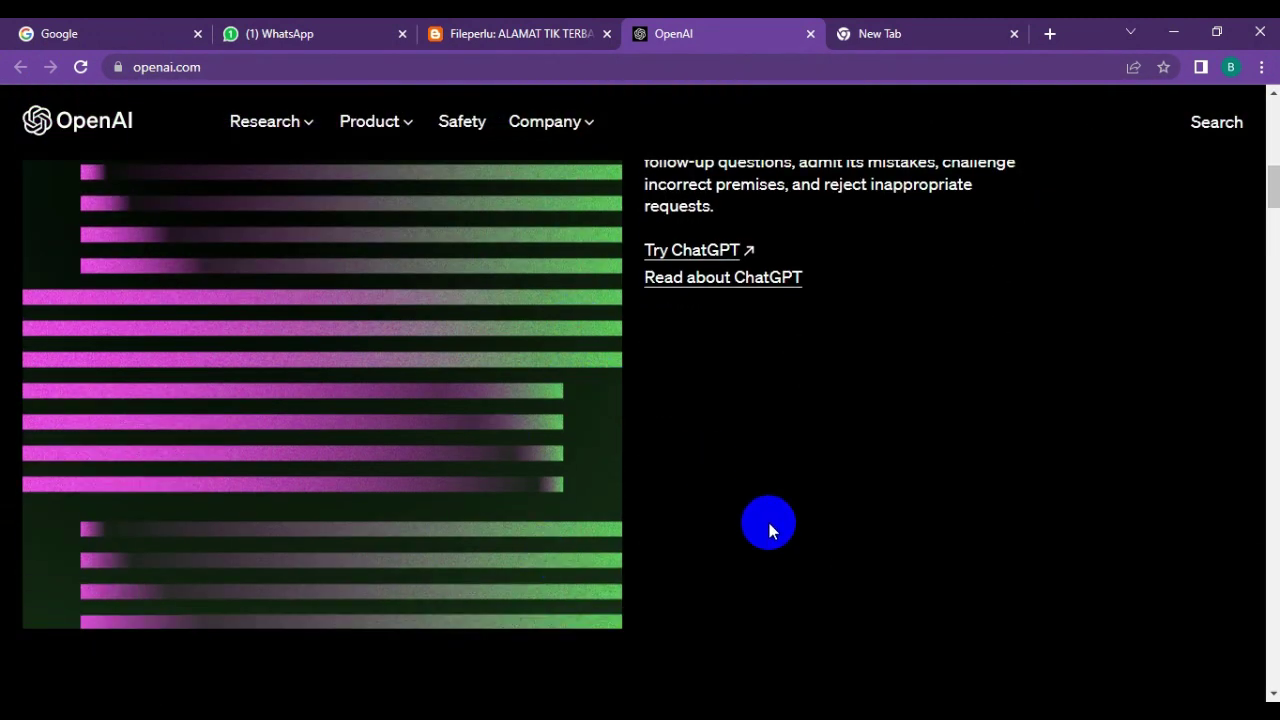
pyautogui.click(699, 252)
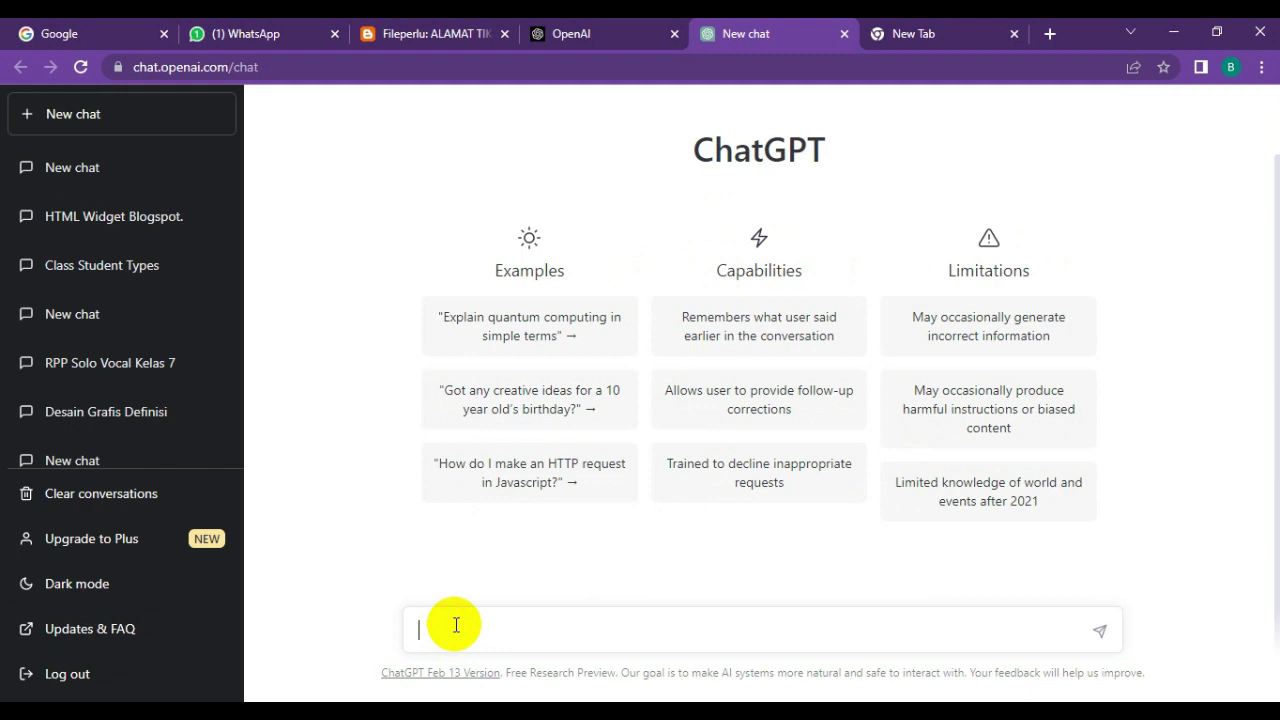
# - Ask ChatGPT for a Blogspot HTML widget script with an image and text
pyautogui.write('coba buatkan script')
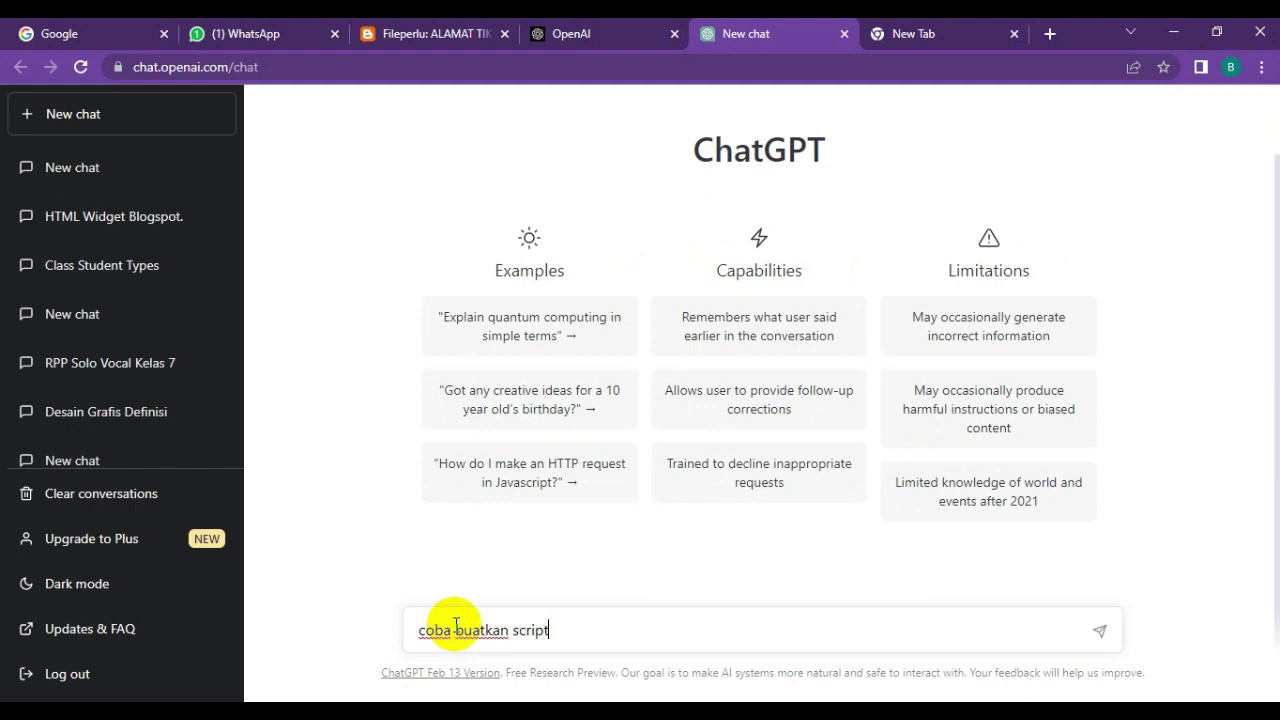
pyautogui.write(' HTML')
pyautogui.write(' widget blogspot ')
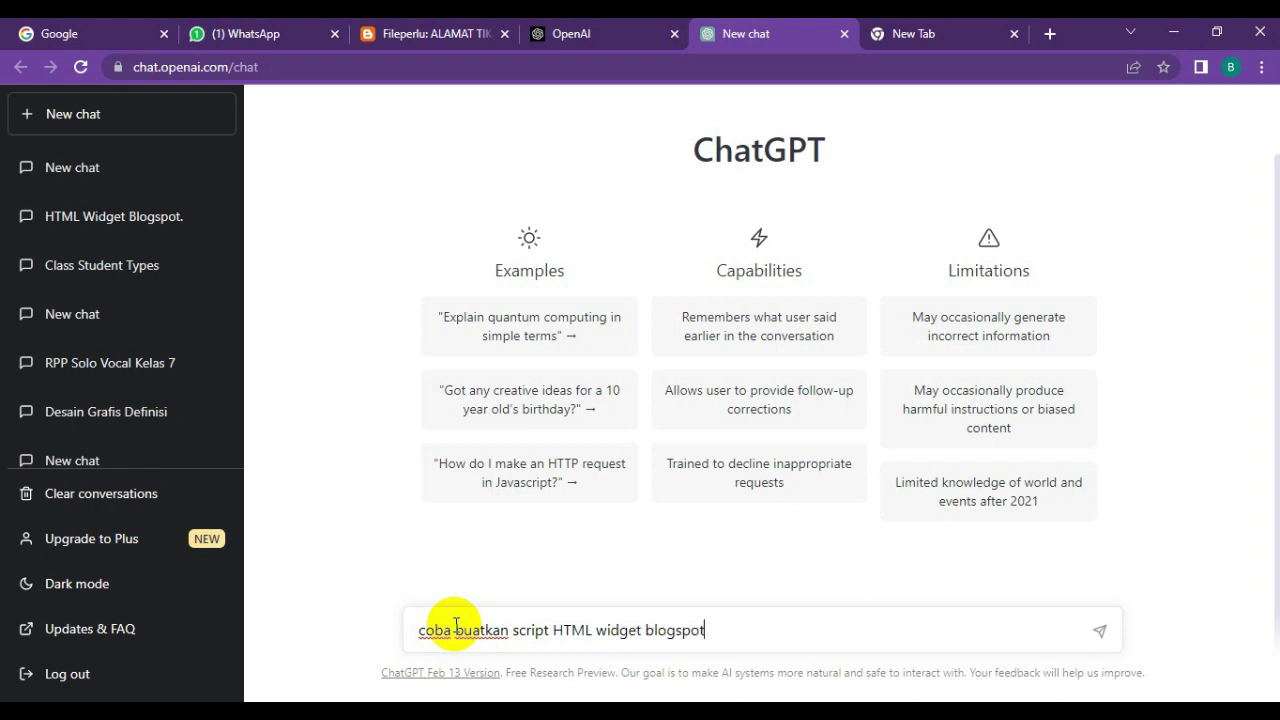
pyautogui.write('ada gambar ')
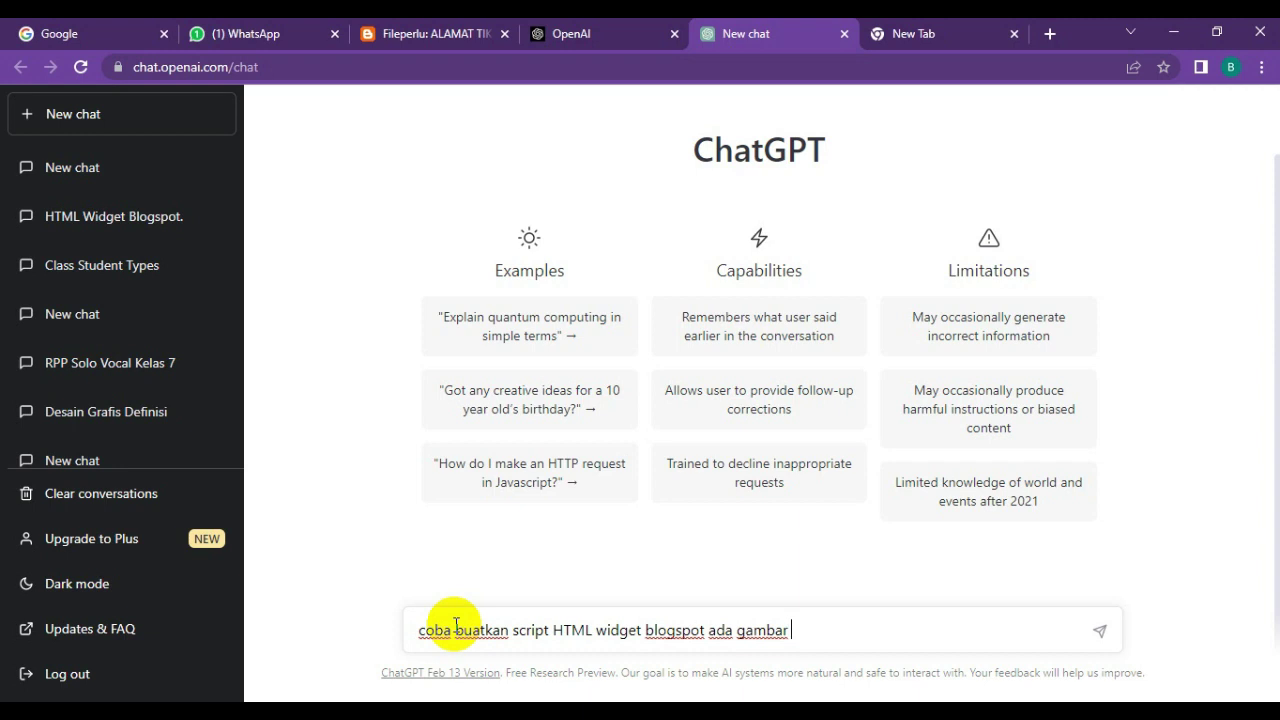
pyautogui.write('ada tulisan')
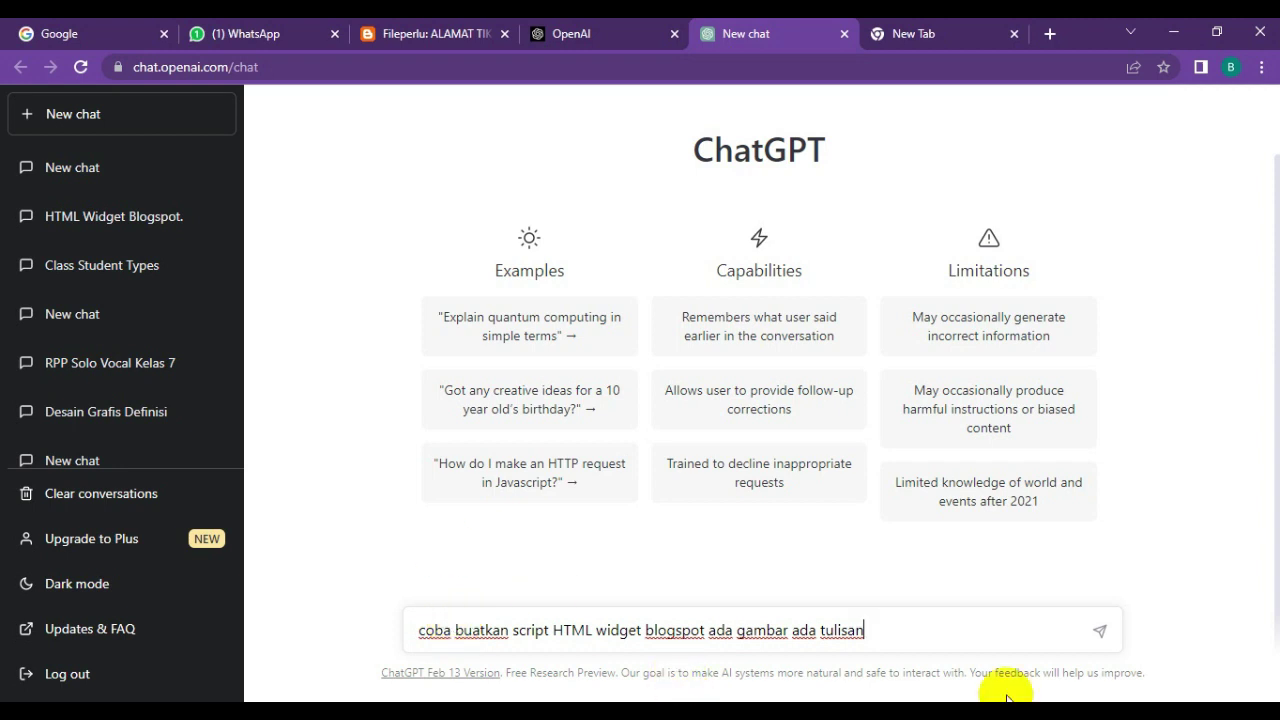
pyautogui.click(1101, 640)
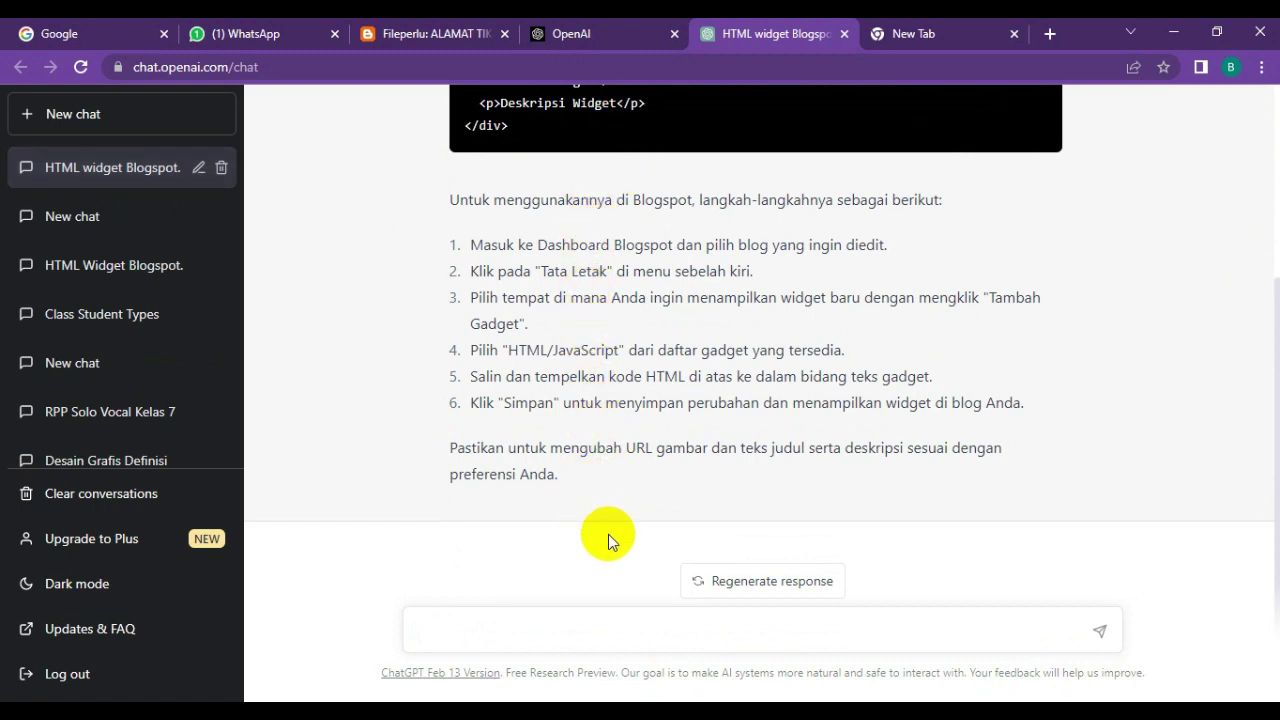
pyautogui.click(531, 627)
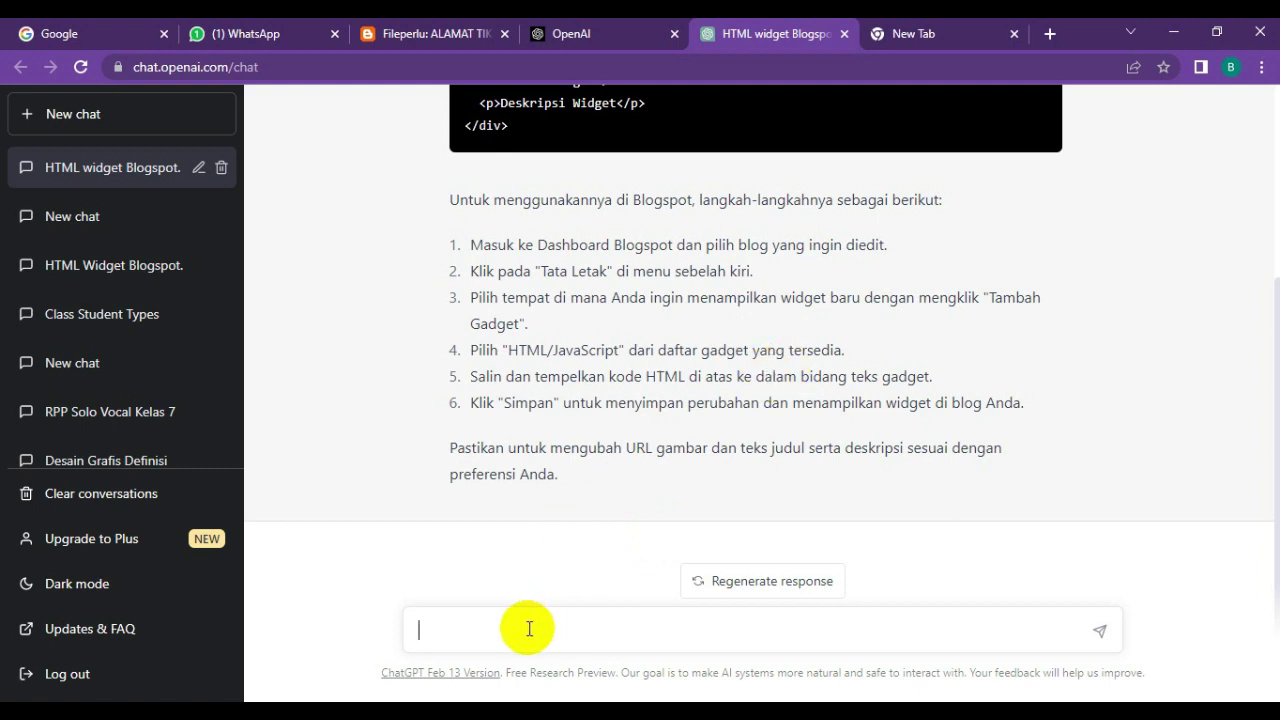
# - Request a ceremony leader's speech themed on Hari Pendidikan (Education Day)
pyautogui.write('Buatkan saya teks pidato ')
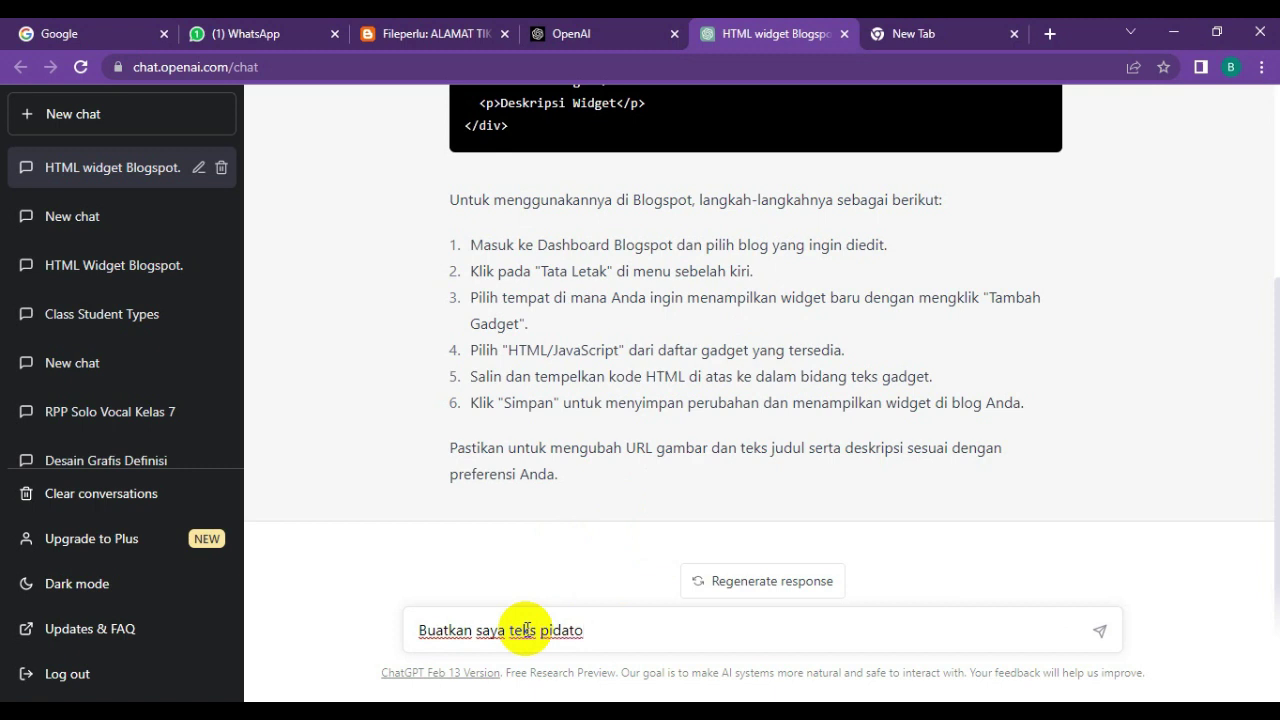
pyautogui.write('pemb')
pyautogui.write('ina upacara ')
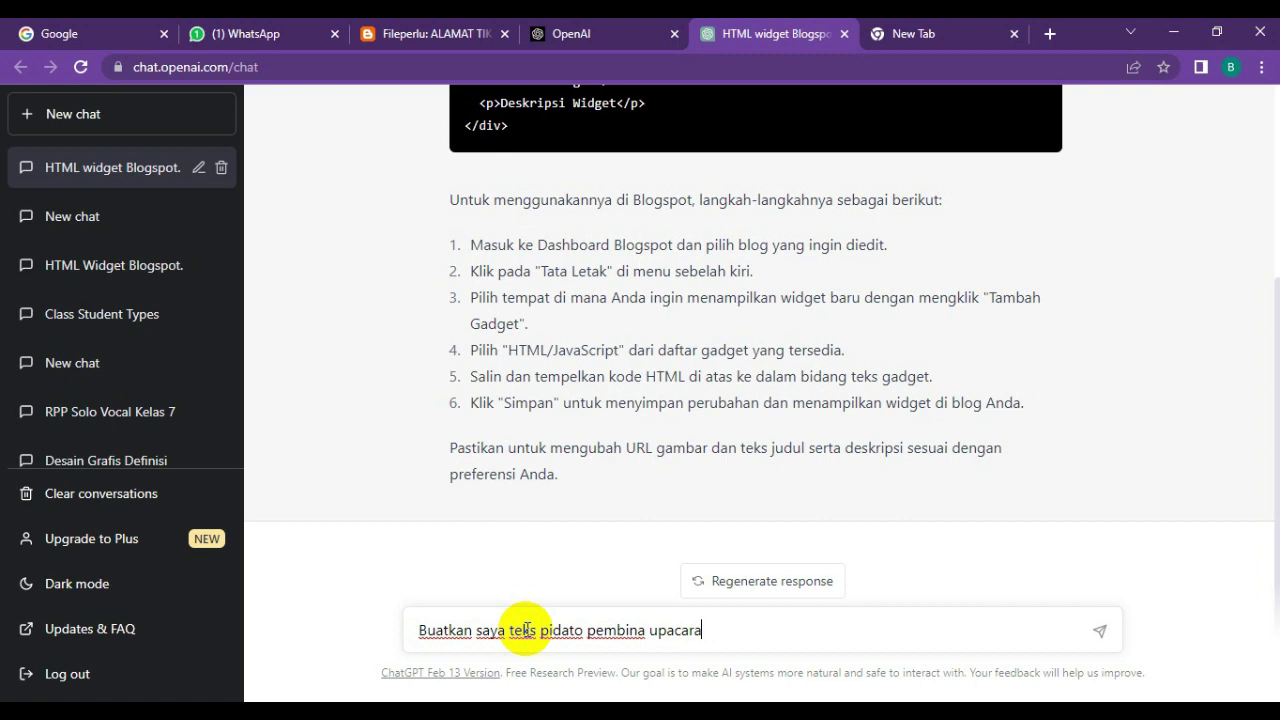
pyautogui.write('temanya hari')
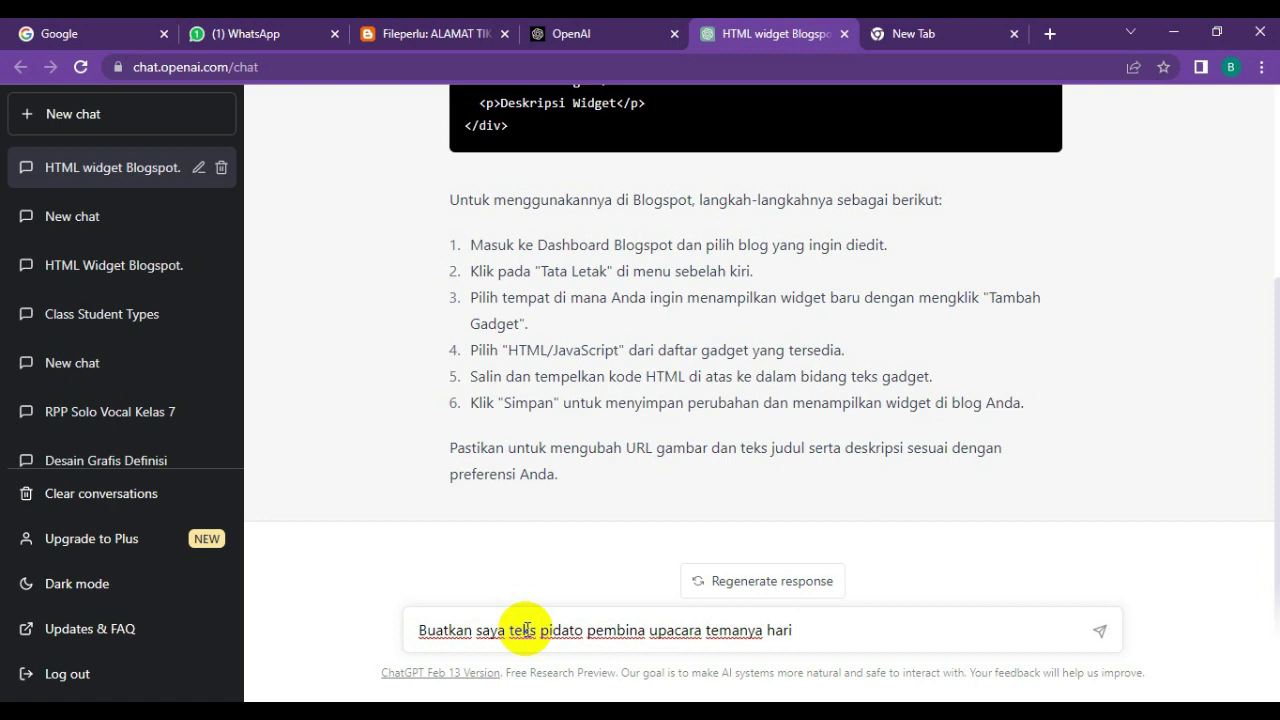
pyautogui.write(' pendidikan')
pyautogui.click(1100, 632)
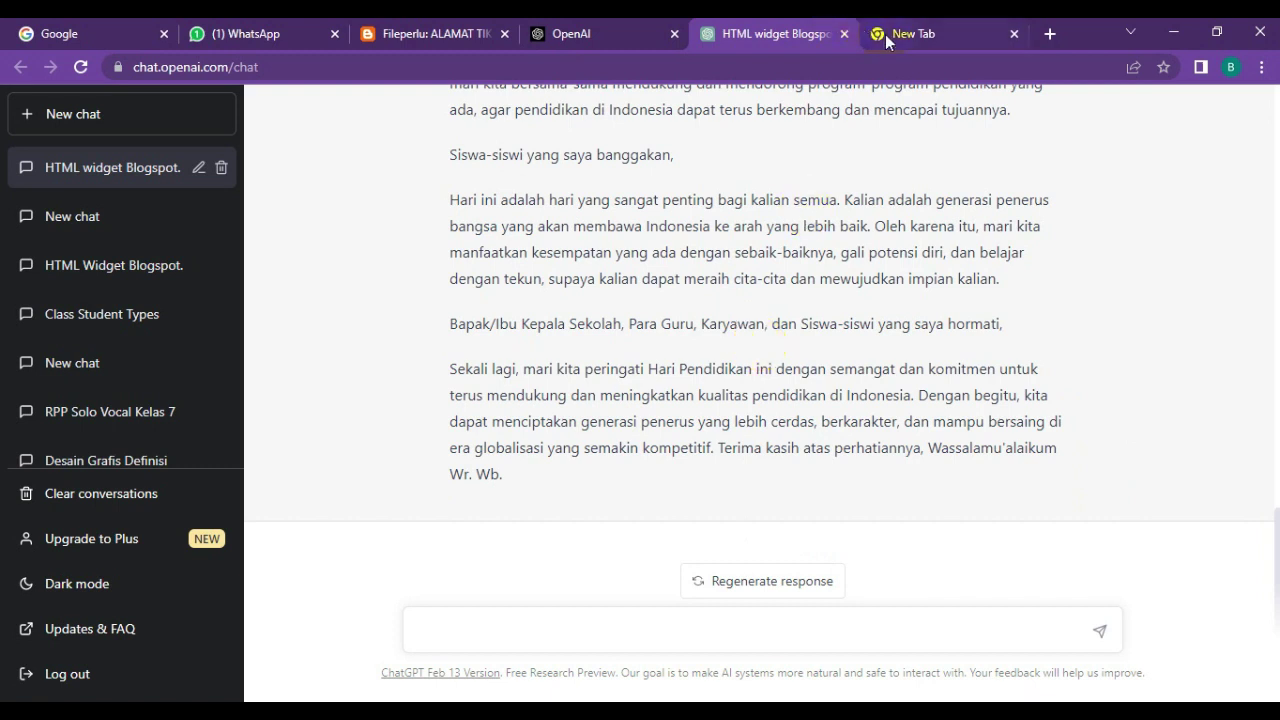
# - Open a Google account sign-in tab, then close it again
pyautogui.click(950, 34)
pyautogui.click(1043, 446)
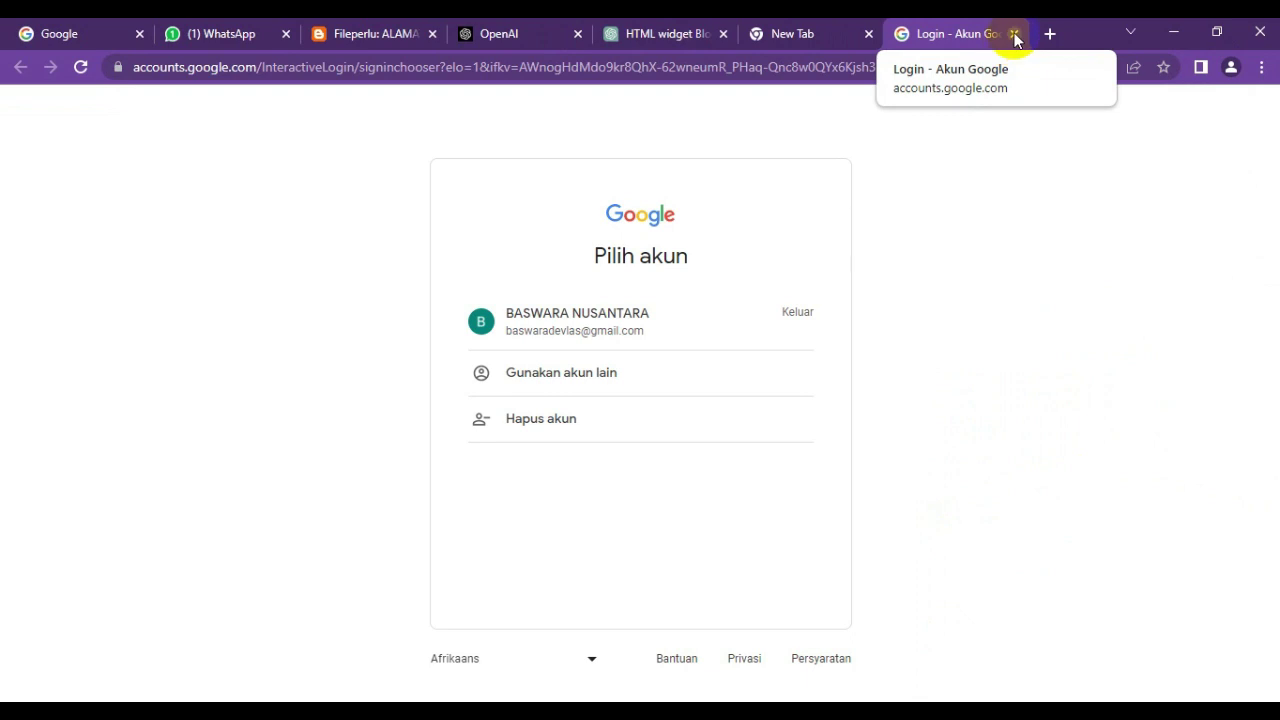
pyautogui.click(1014, 35)
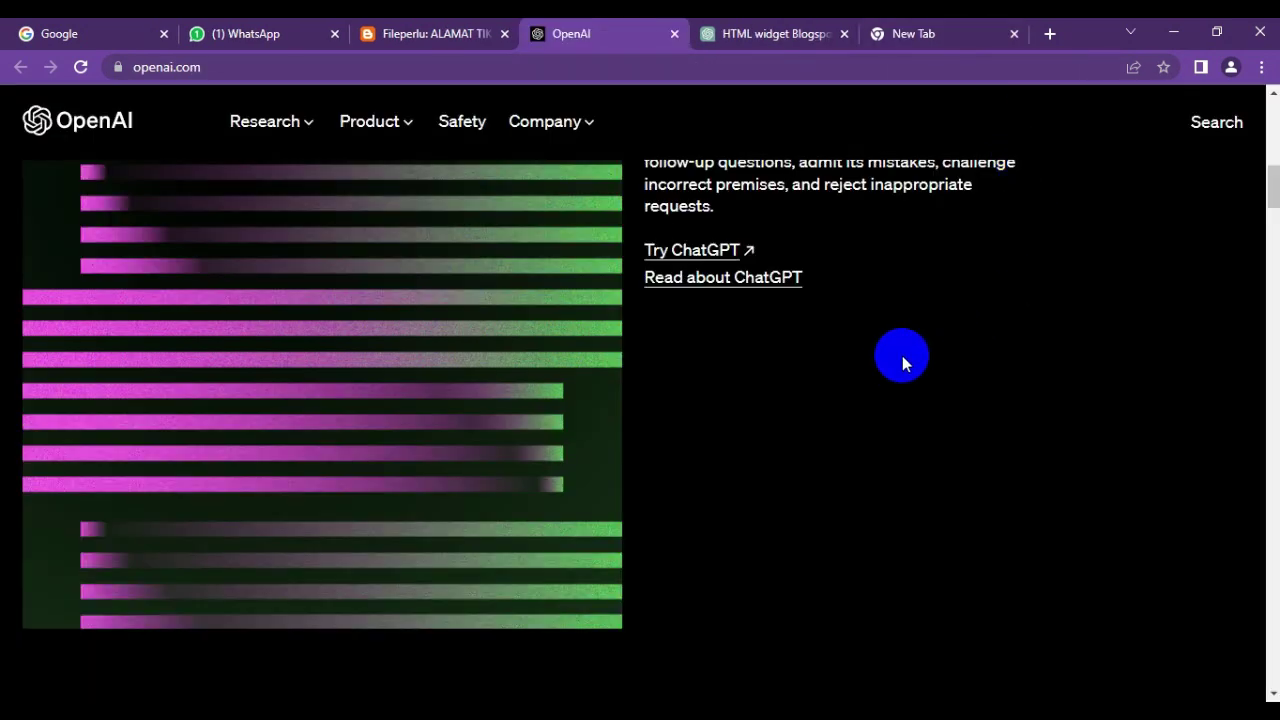
# - Scroll the OpenAI page to the ChatGPT section and open ChatGPT's welcome page in a new tab
pyautogui.scroll(10, 709, 251)
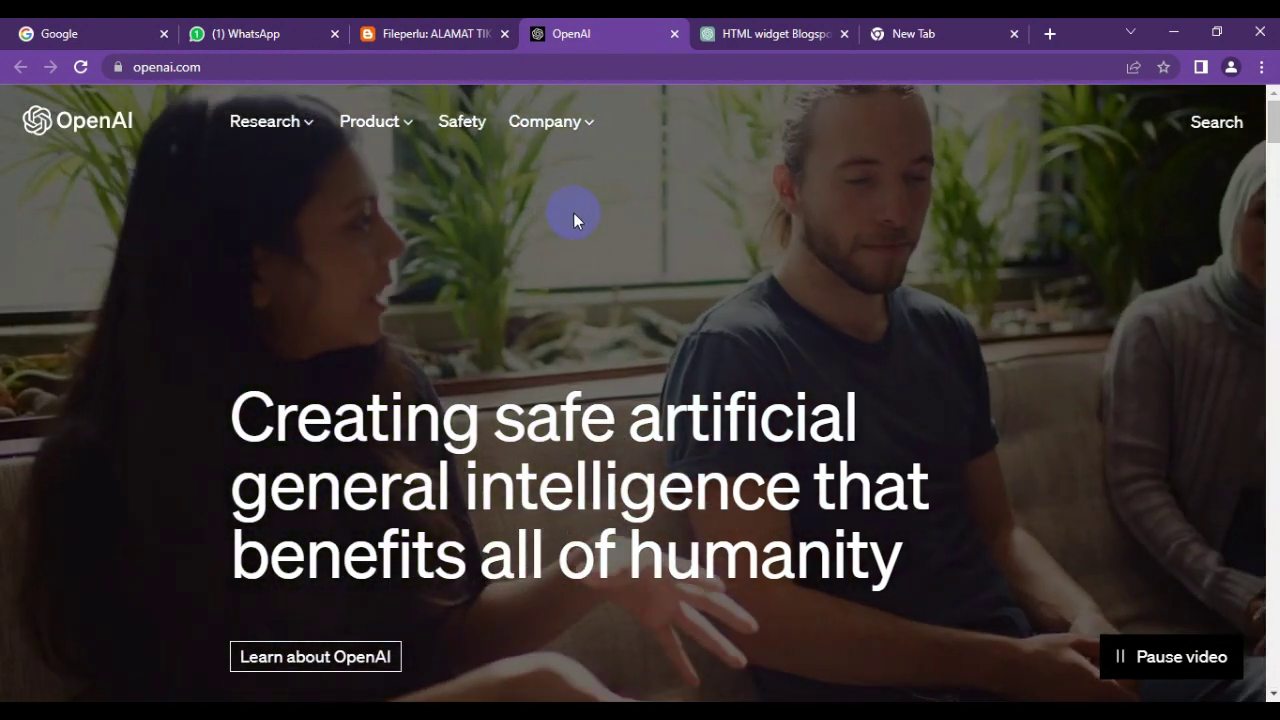
pyautogui.scroll(-5, 575, 206)
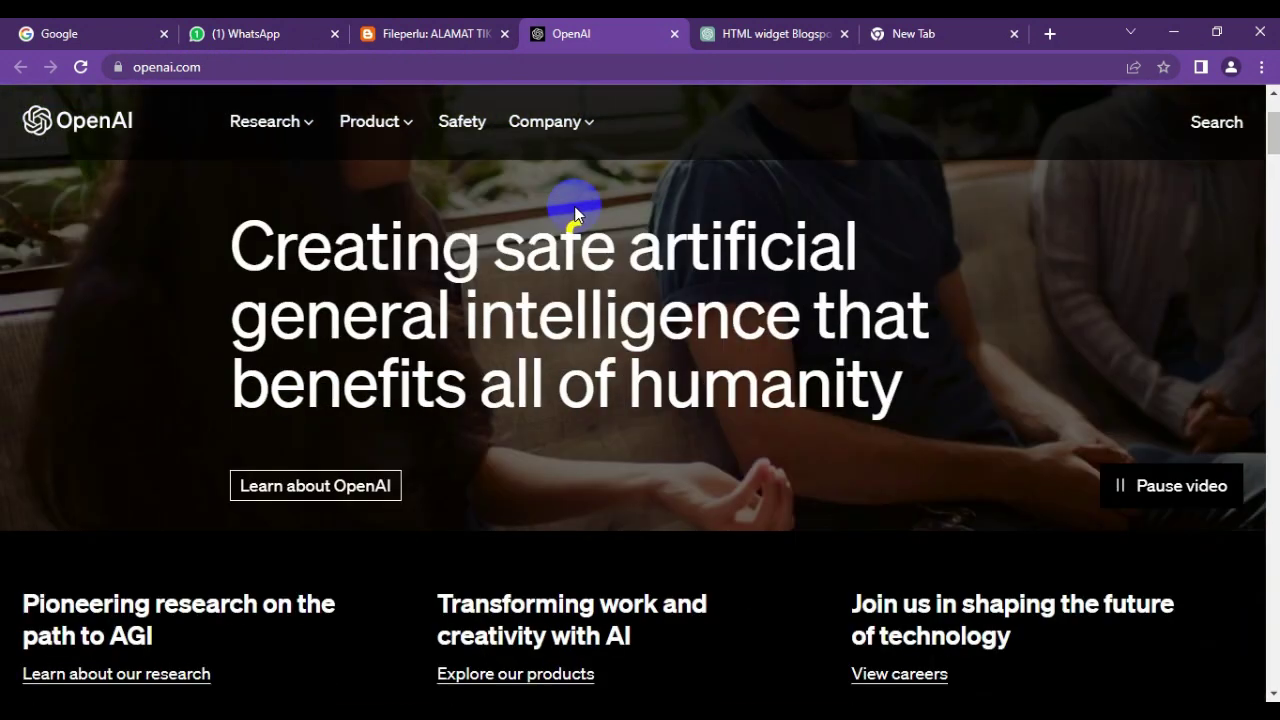
pyautogui.scroll(-2, 566, 213)
pyautogui.scroll(-2, 566, 213)
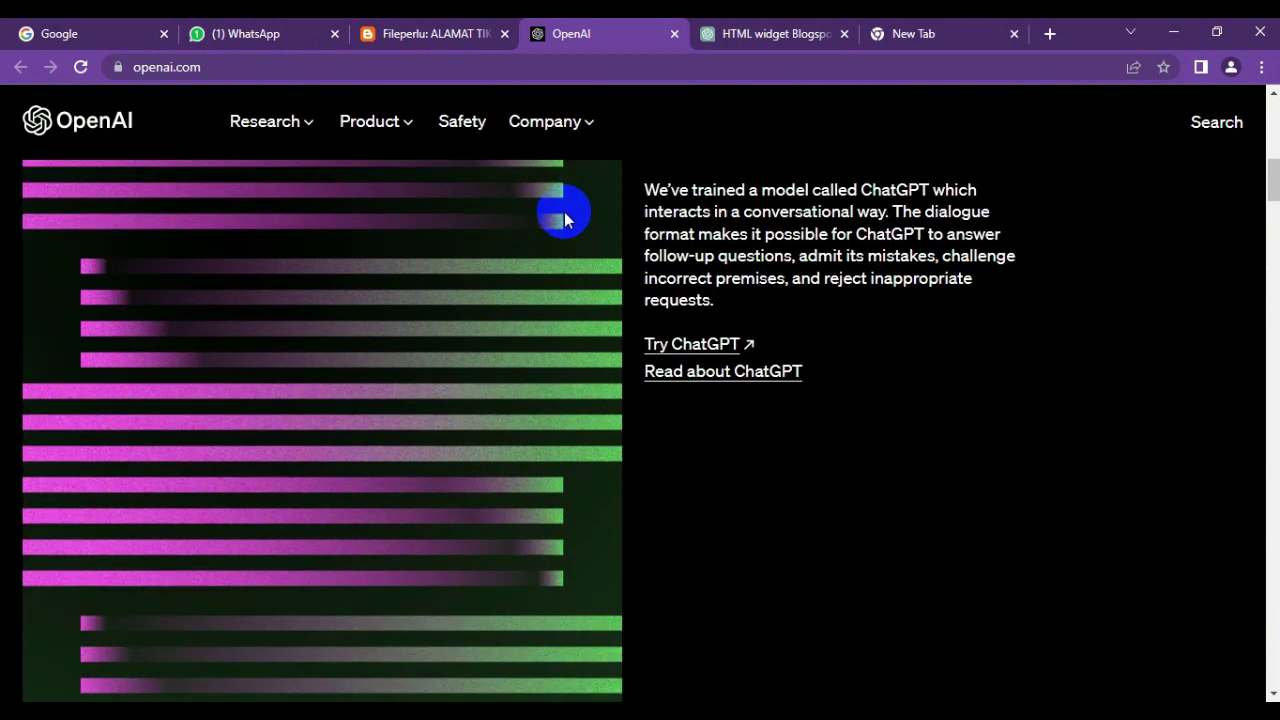
pyautogui.click(719, 345)
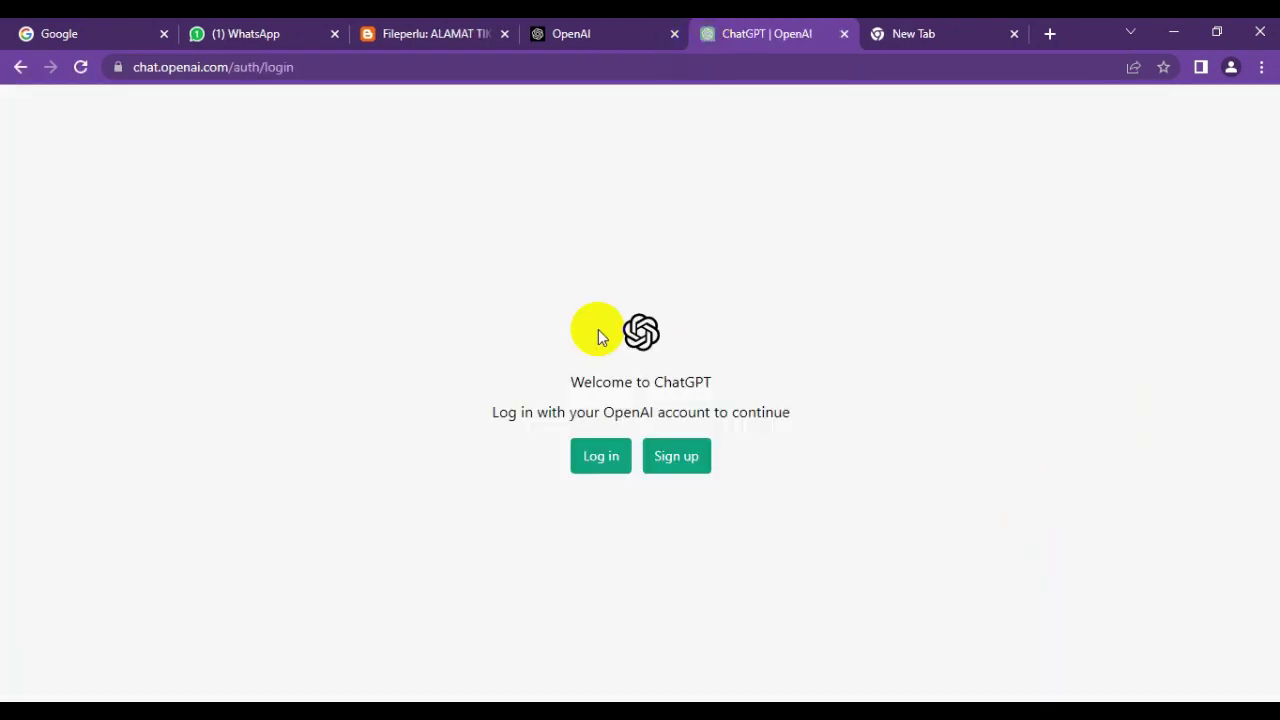
# - Start a new ChatGPT account signup and submit the e-mail address
pyautogui.click(697, 473)
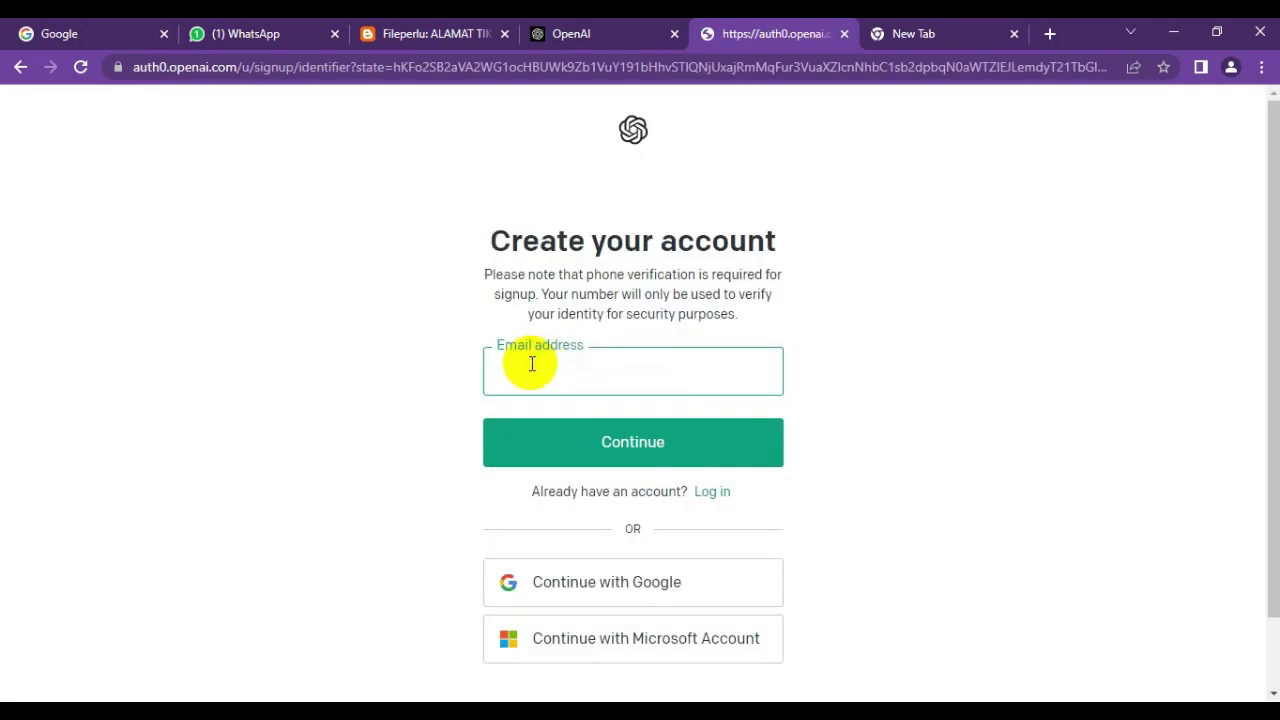
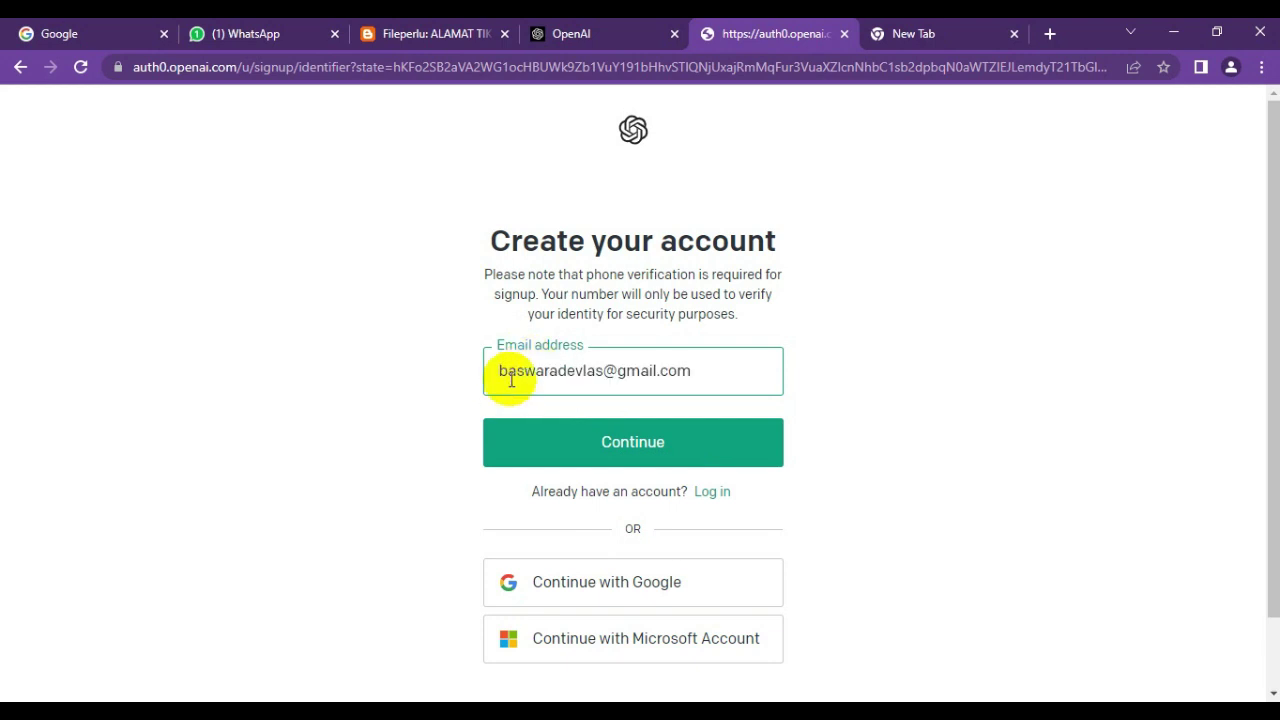
pyautogui.click(602, 377)
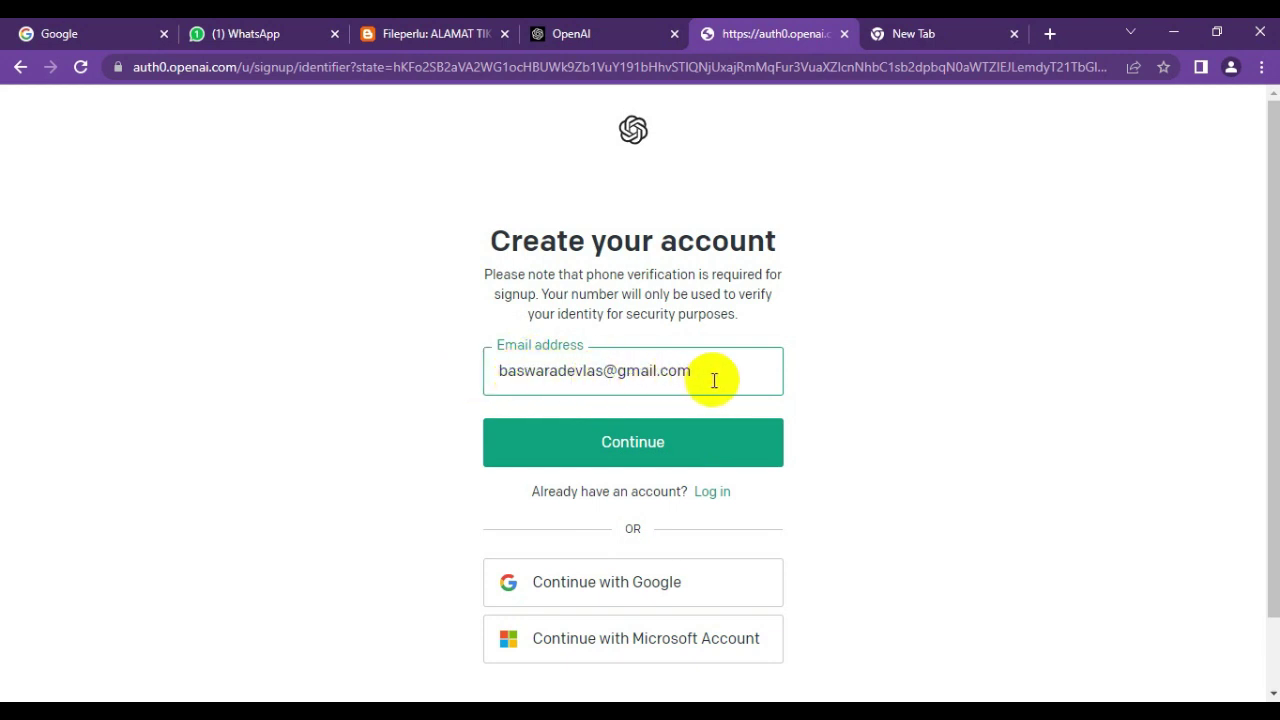
pyautogui.click(646, 450)
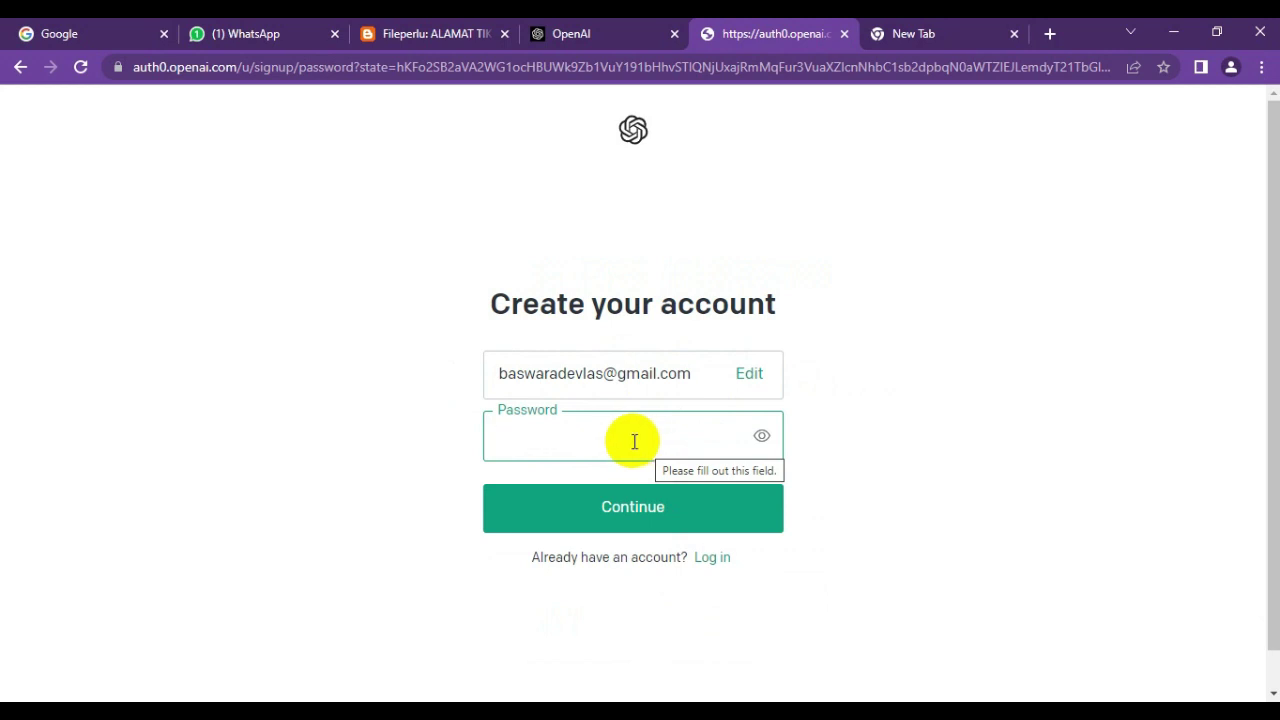
# - Enter the account password and submit it to create the account
pyautogui.click(634, 441)
pyautogui.hotkey('ctrl', 'v')
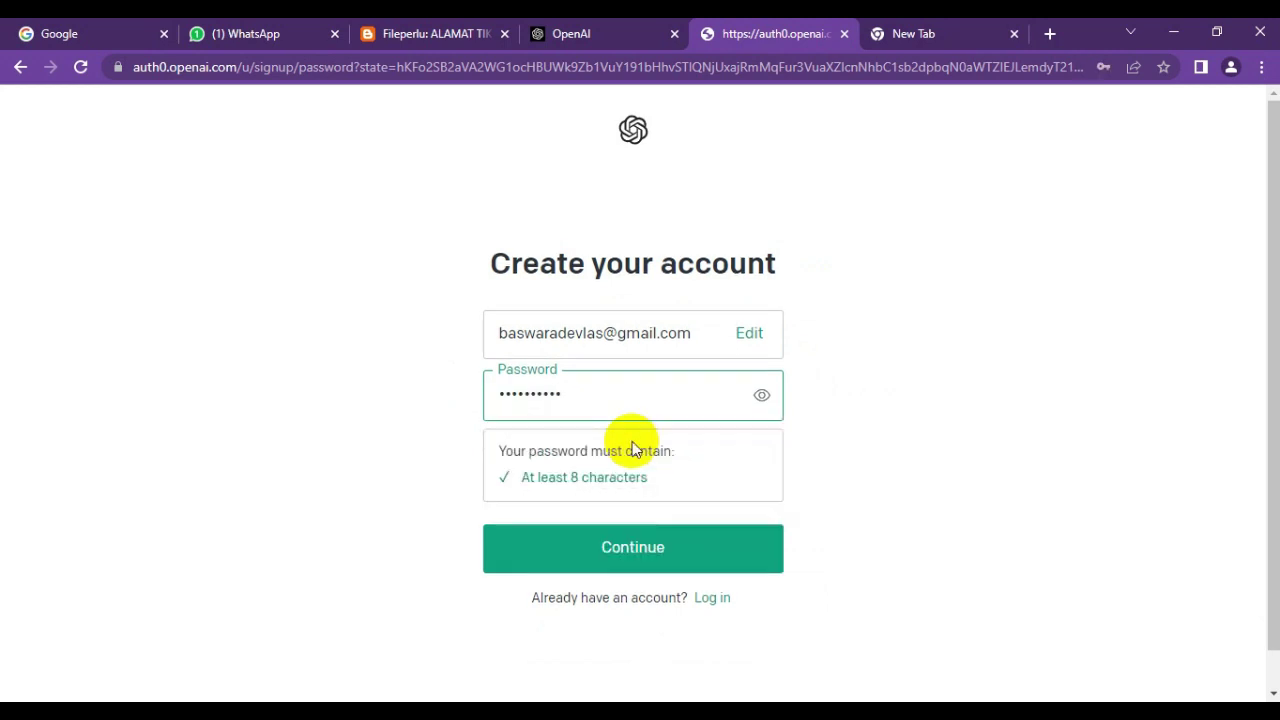
pyautogui.click(648, 562)
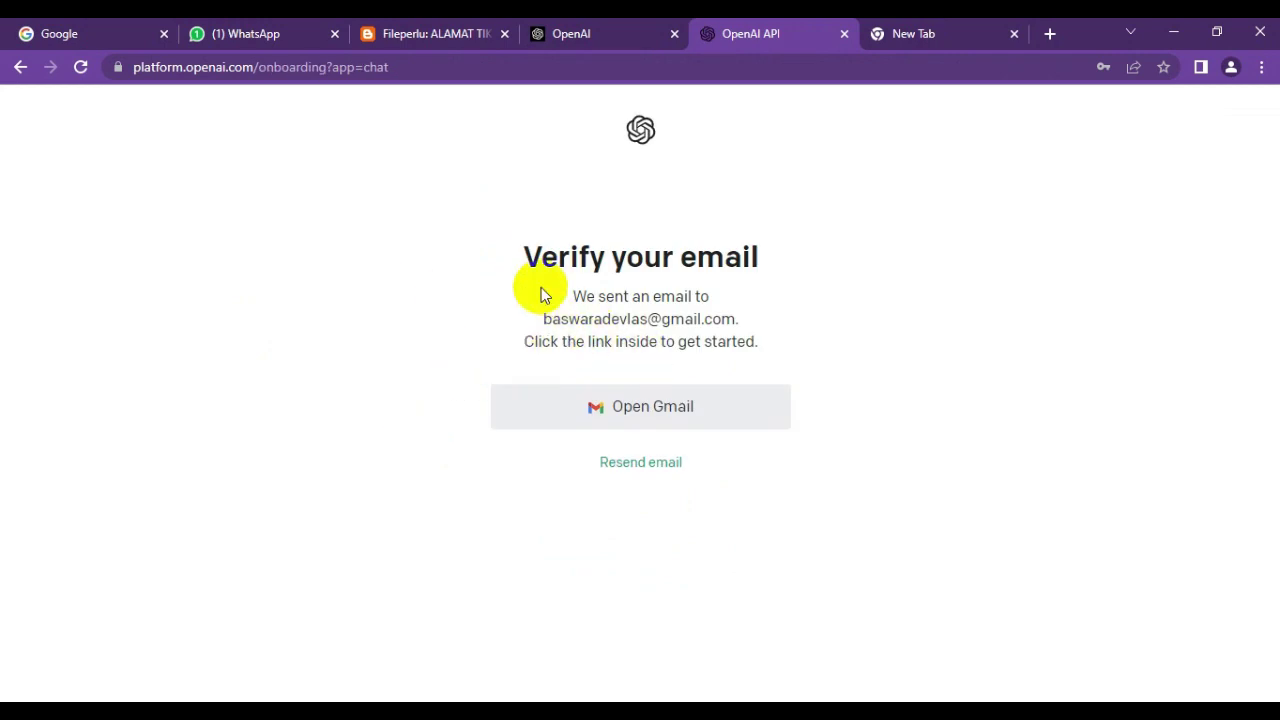
# - Sign in to Gmail and follow the link in the 'OpenAI - Verify your email' message
pyautogui.doubleClick(641, 257)
pyautogui.click(800, 424)
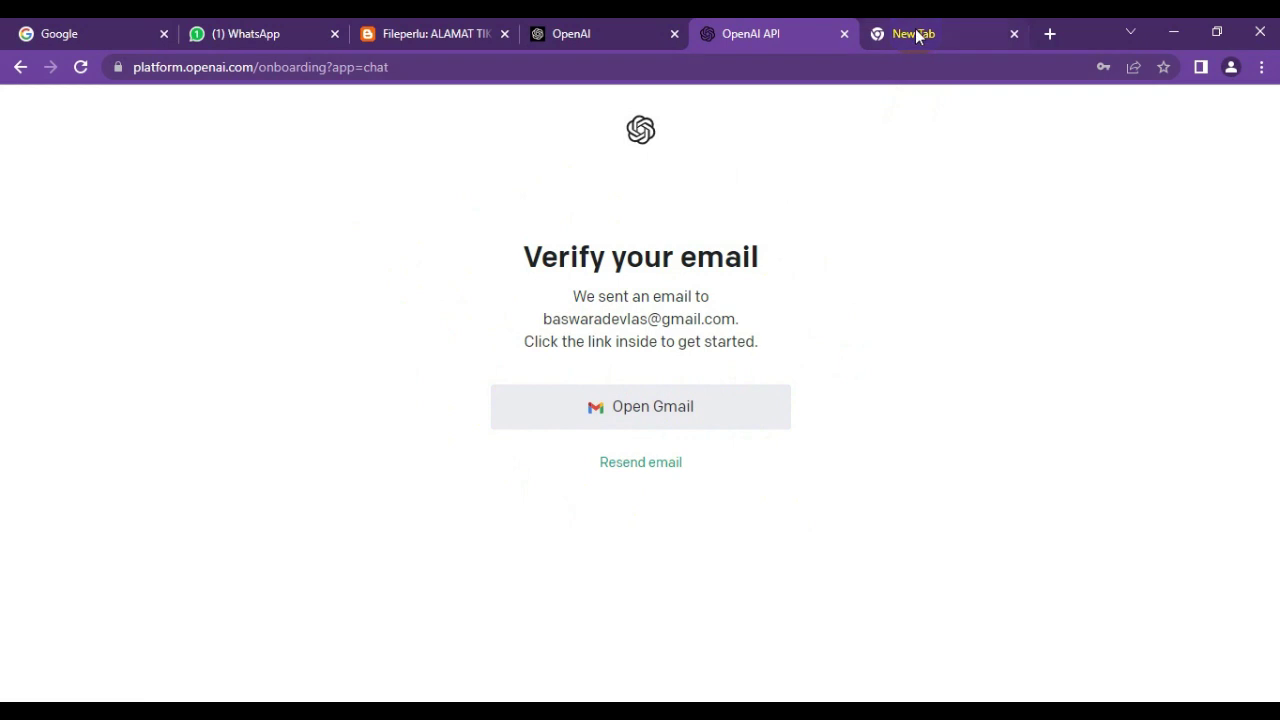
pyautogui.click(655, 412)
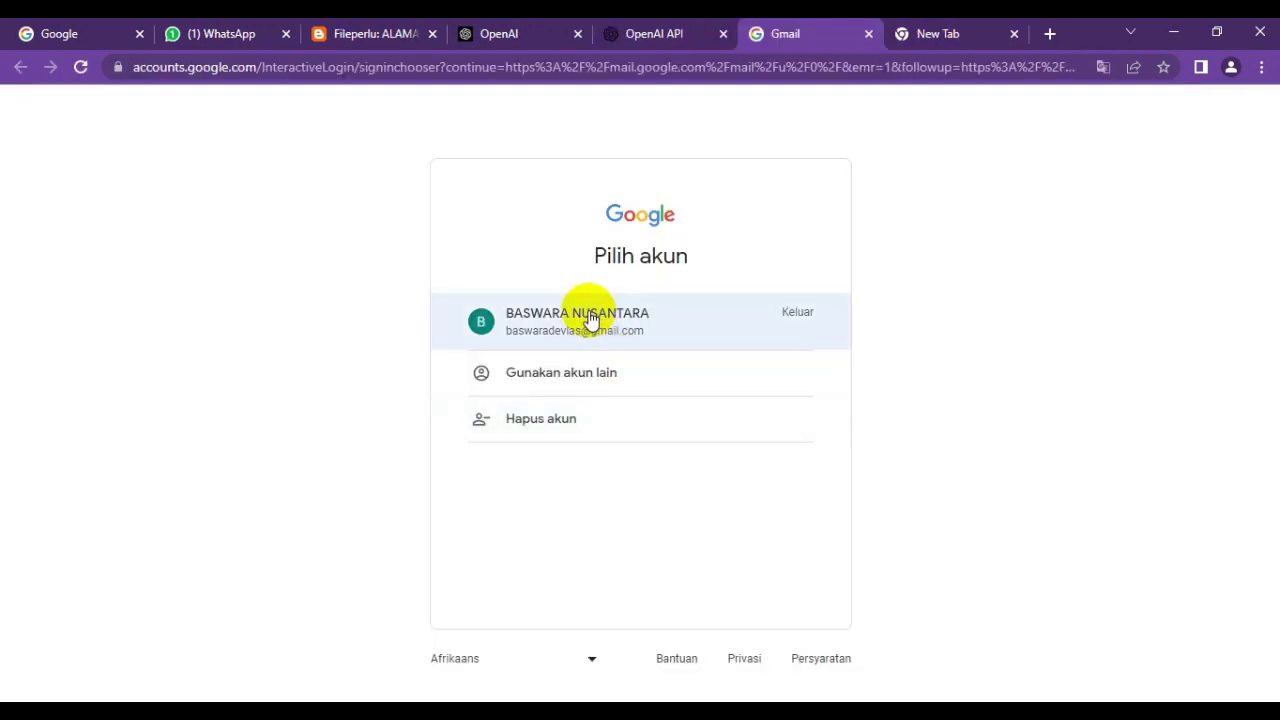
pyautogui.click(590, 318)
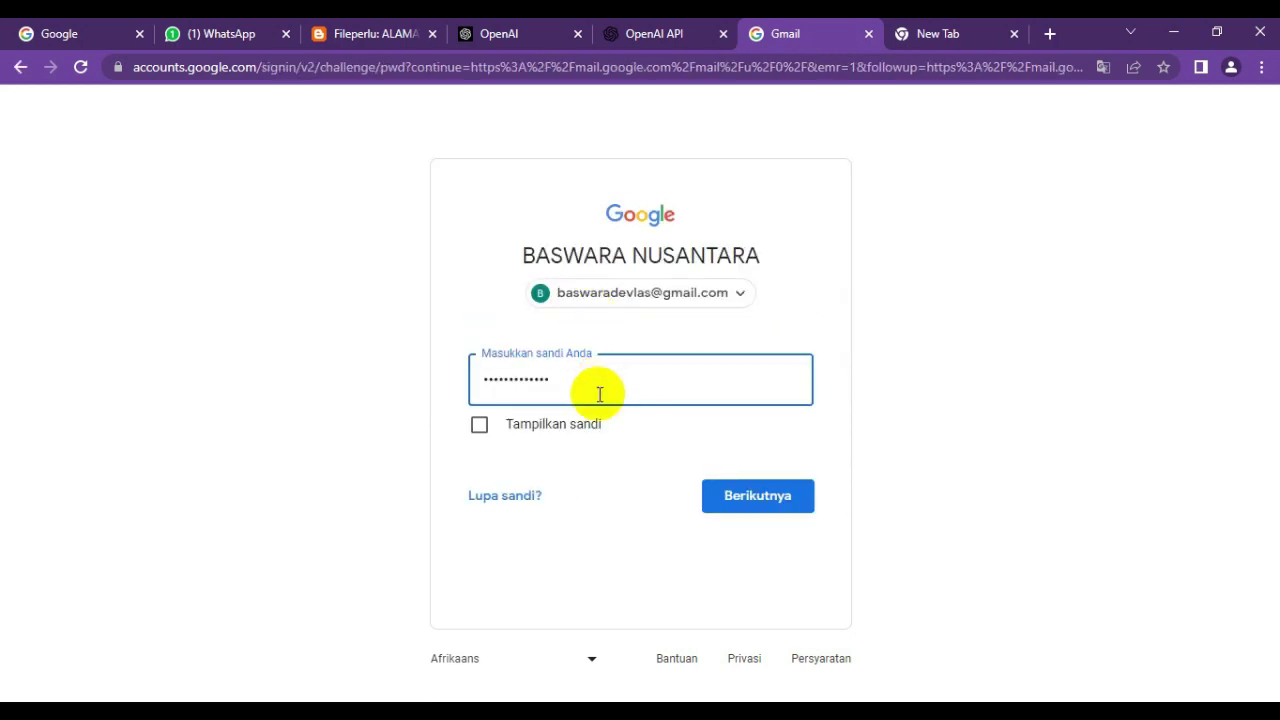
pyautogui.click(779, 491)
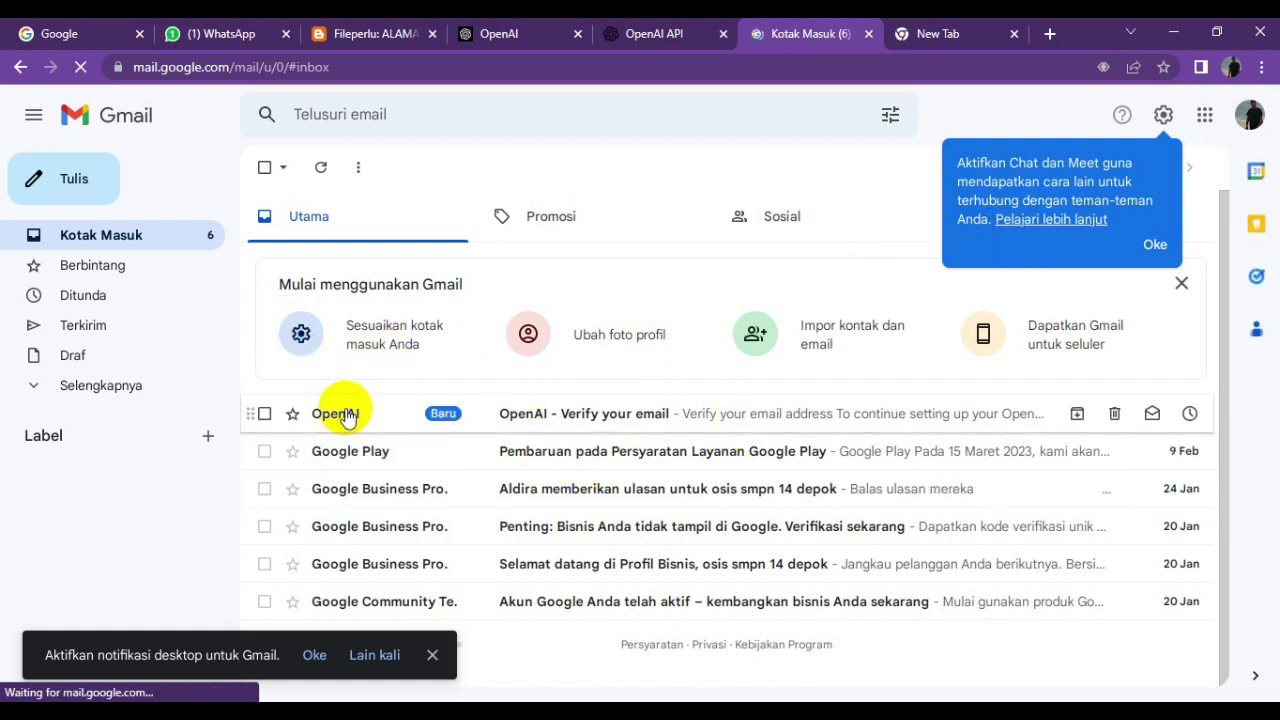
pyautogui.click(590, 420)
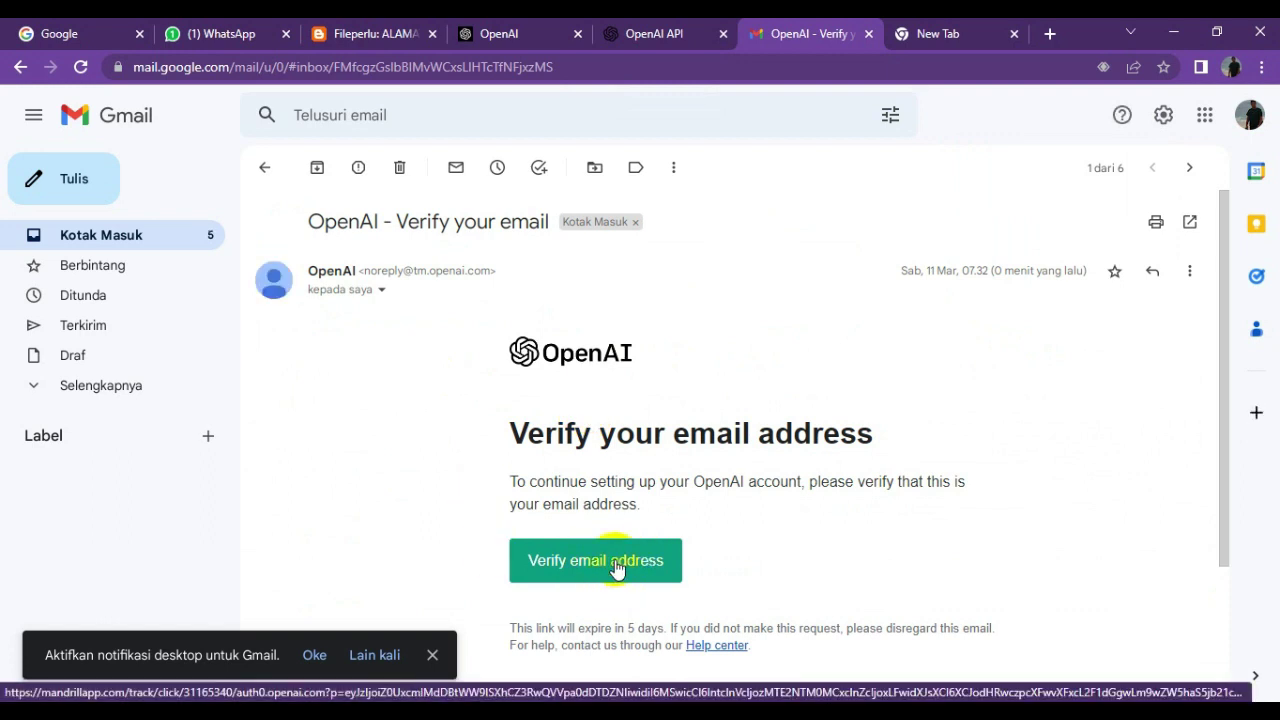
pyautogui.click(615, 565)
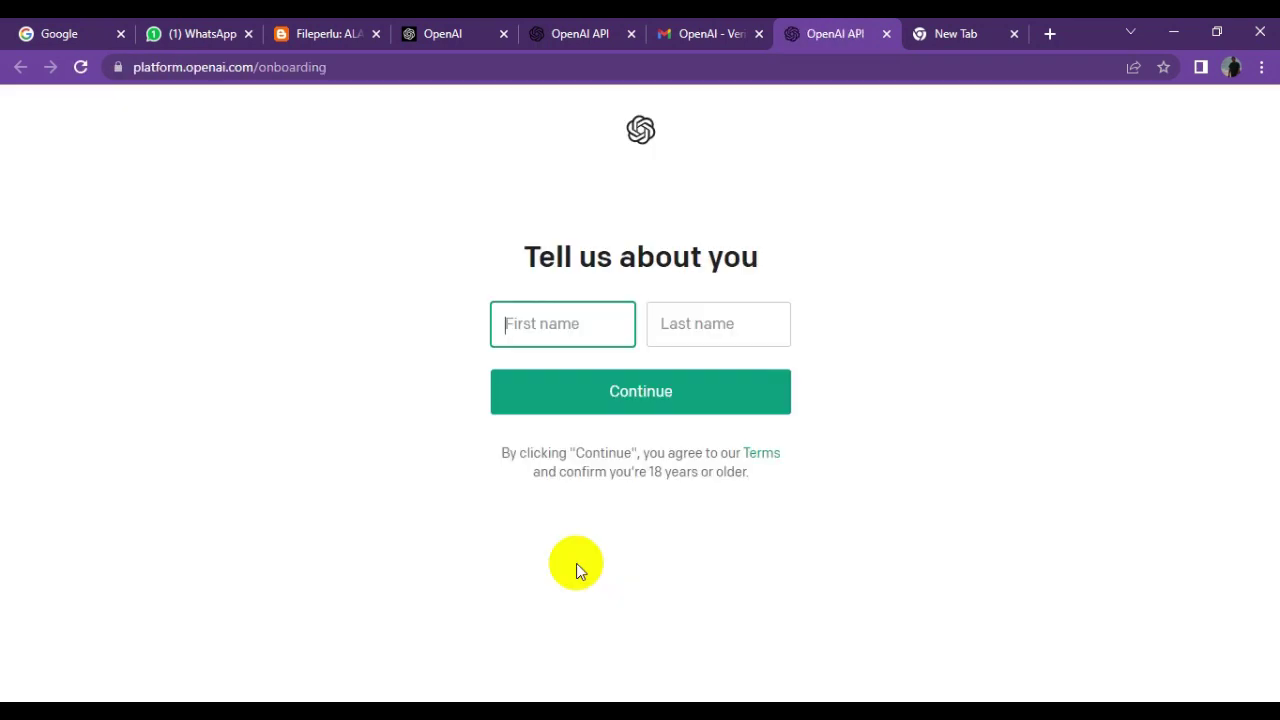
# - Enter the user's first and last name and continue
pyautogui.click(716, 331)
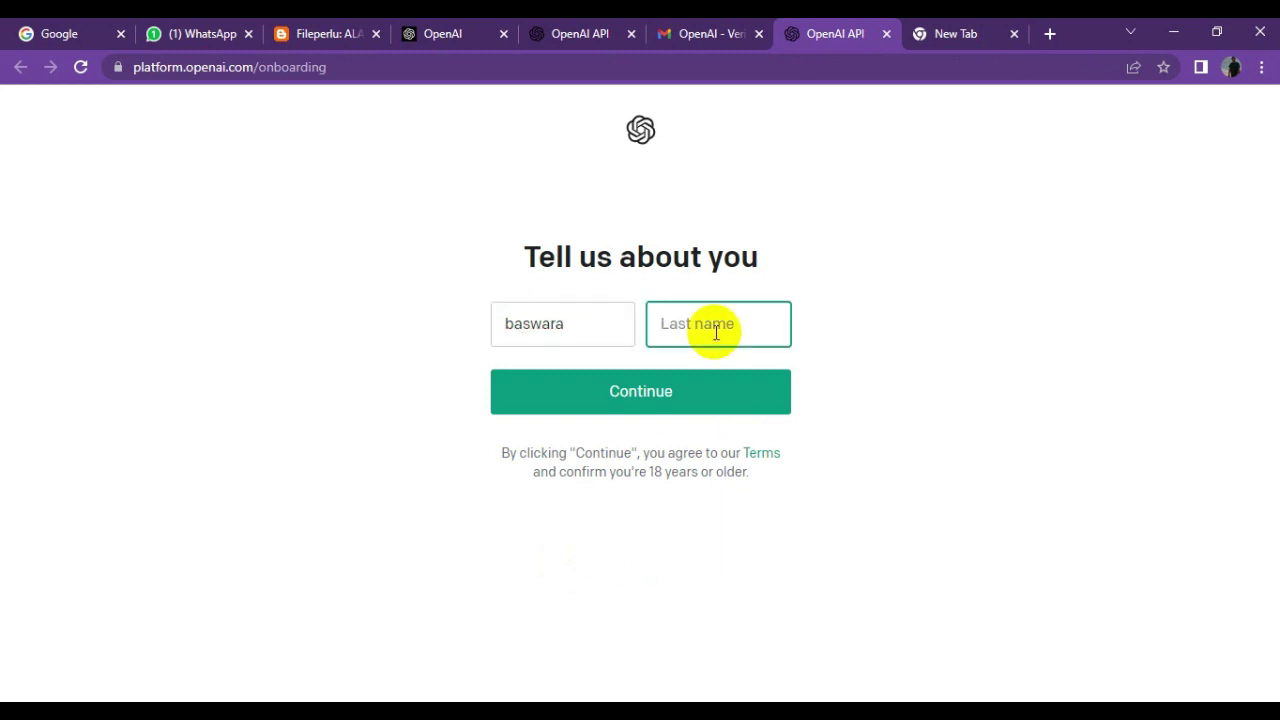
pyautogui.click(642, 400)
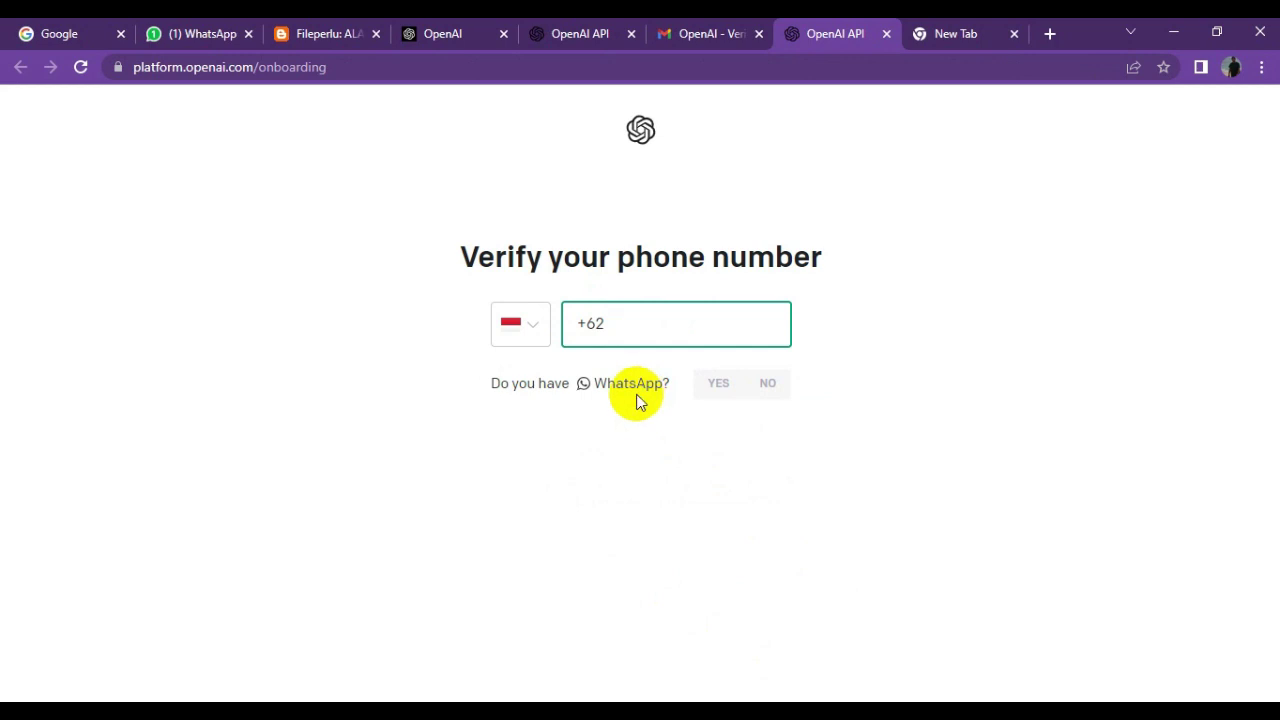
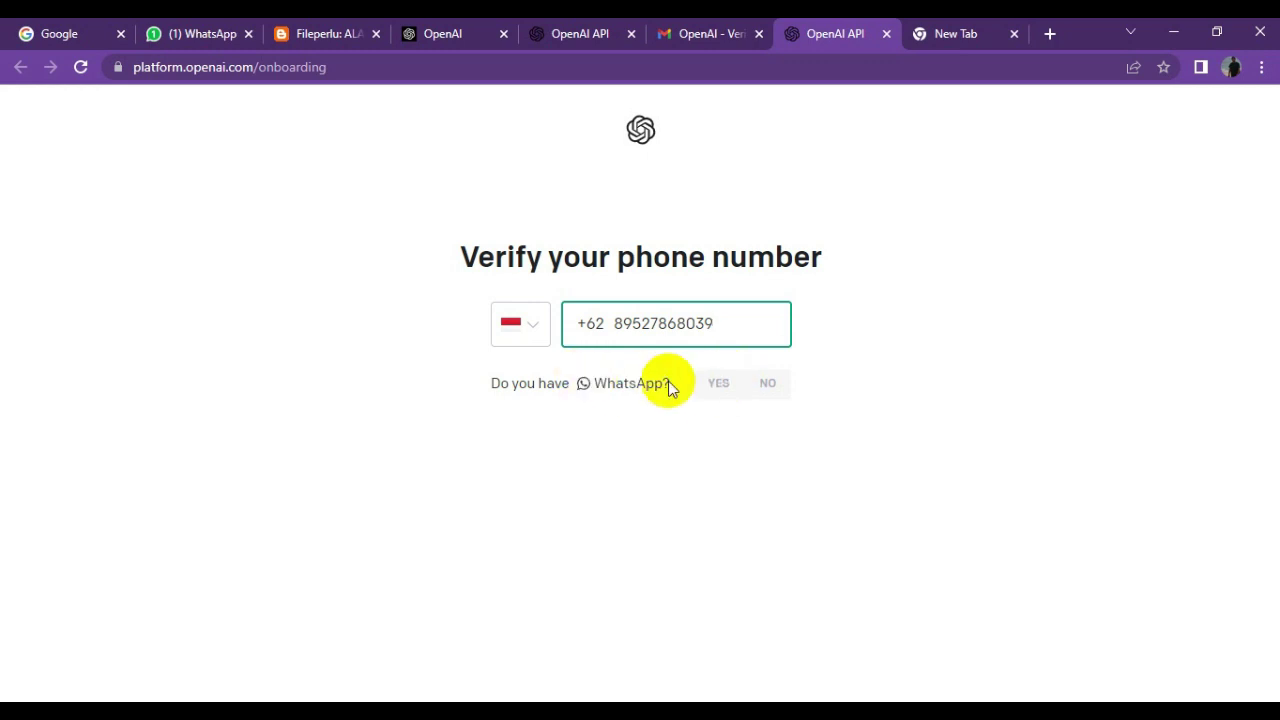
# - Enter the phone number, confirm it uses WhatsApp, and have the code sent there
pyautogui.click(718, 388)
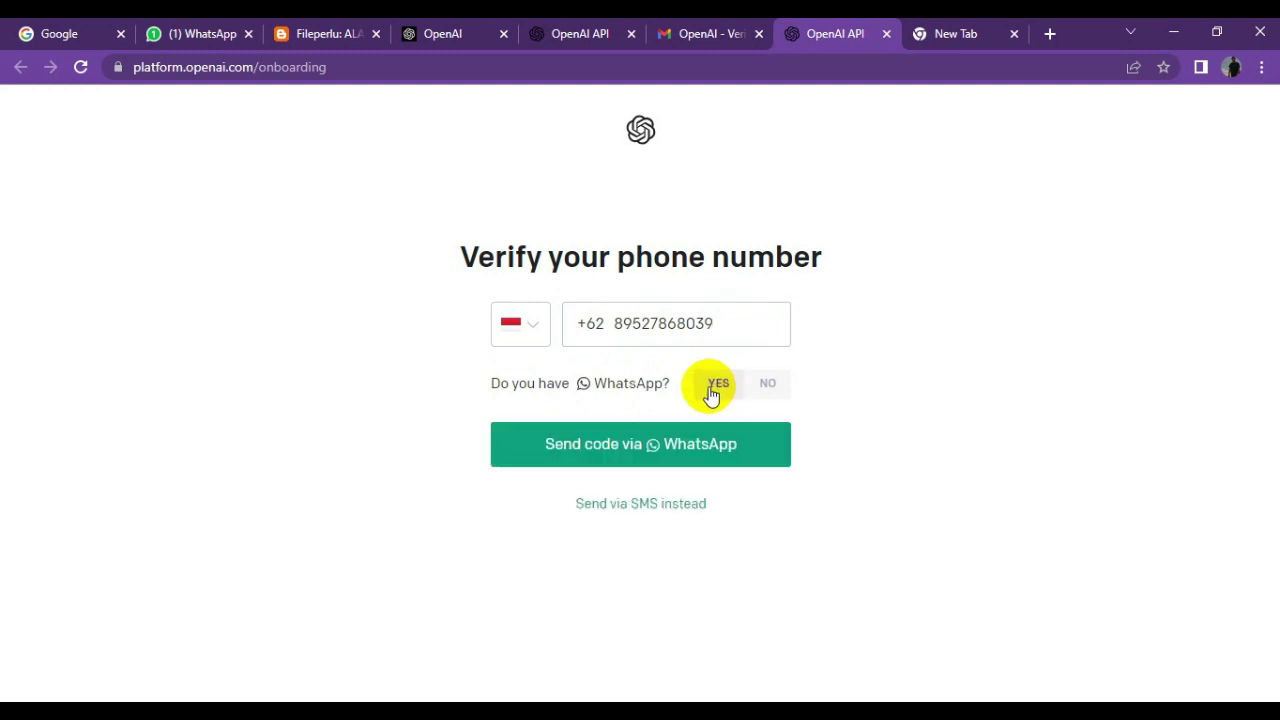
pyautogui.click(659, 451)
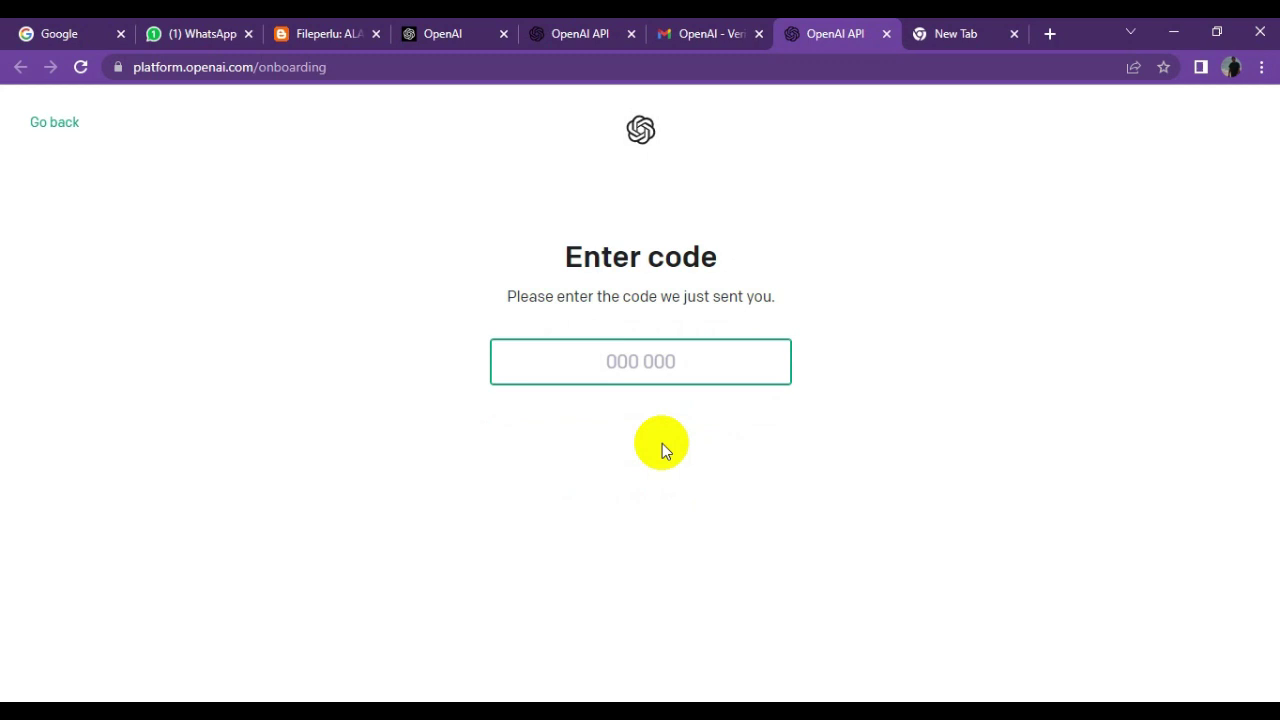
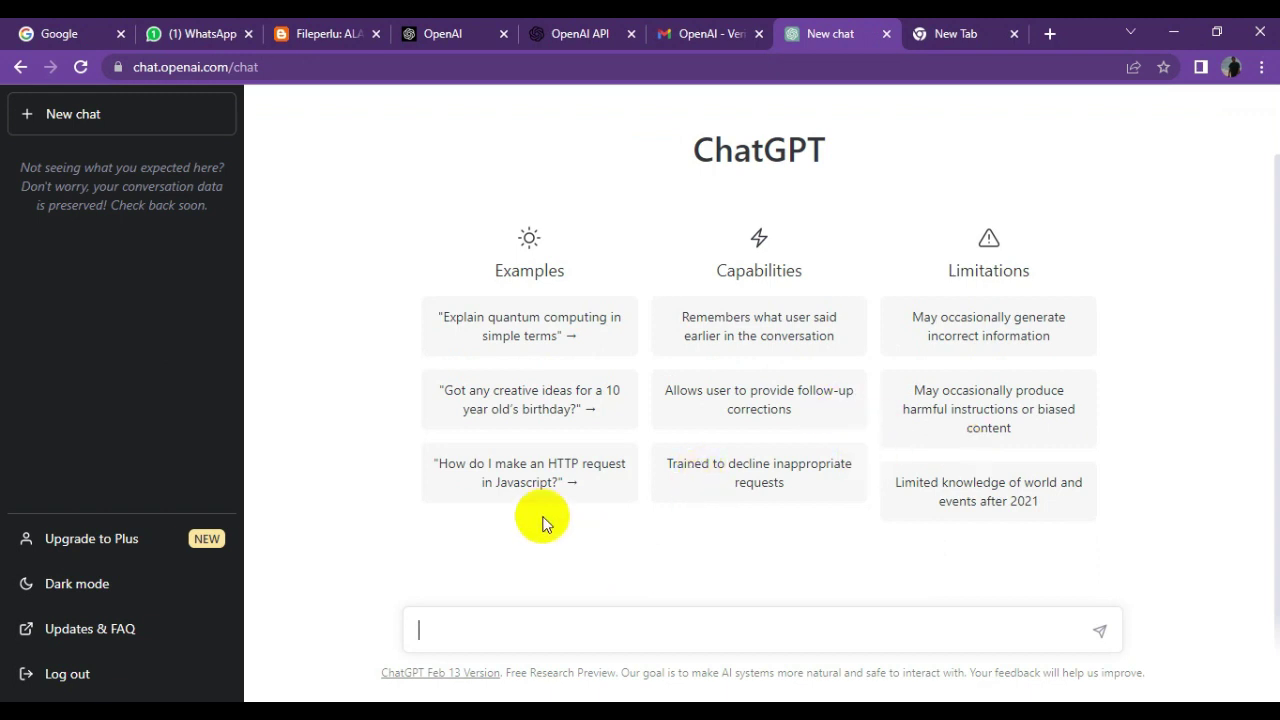
# - Enter the six-digit WhatsApp verification code to finish creating the account
pyautogui.click(745, 622)
# - Send the prompt 'Buatkan puisi tentang angin' and stop the poem reply partway
pyautogui.scroll(1, 700, 560)
pyautogui.write('Buatkan puisi tentang angin')
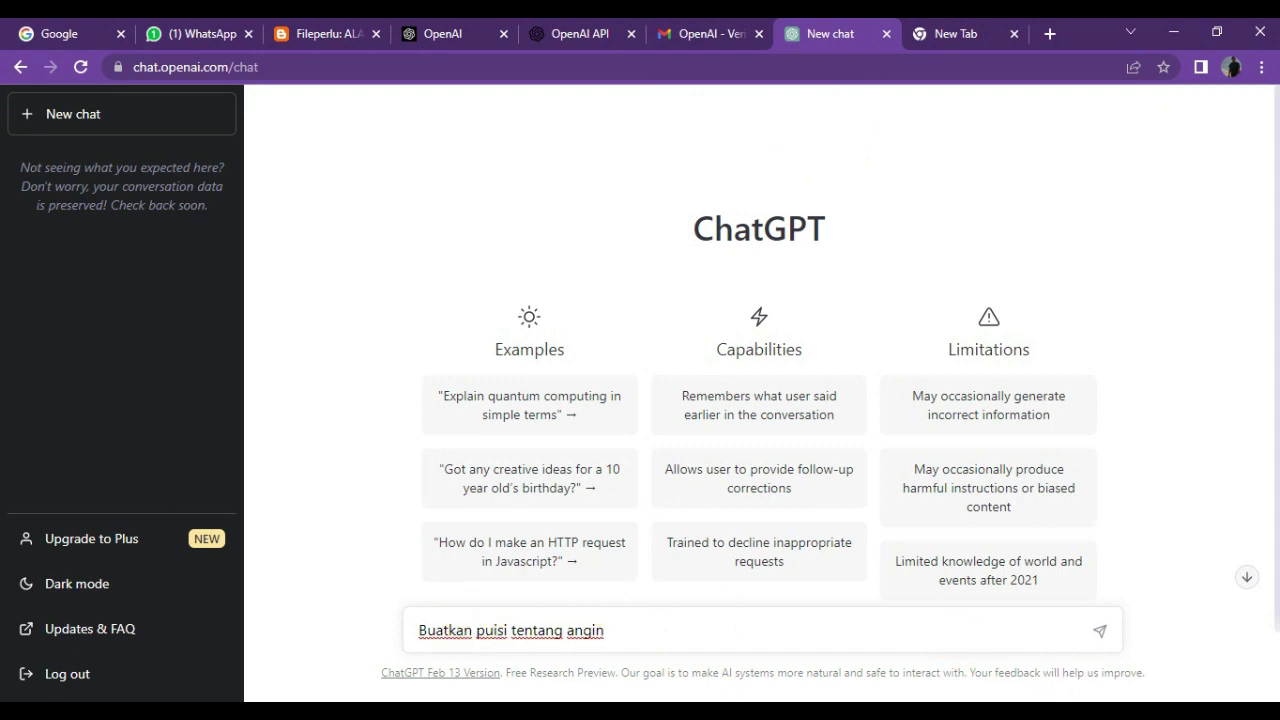
pyautogui.click(1102, 634)
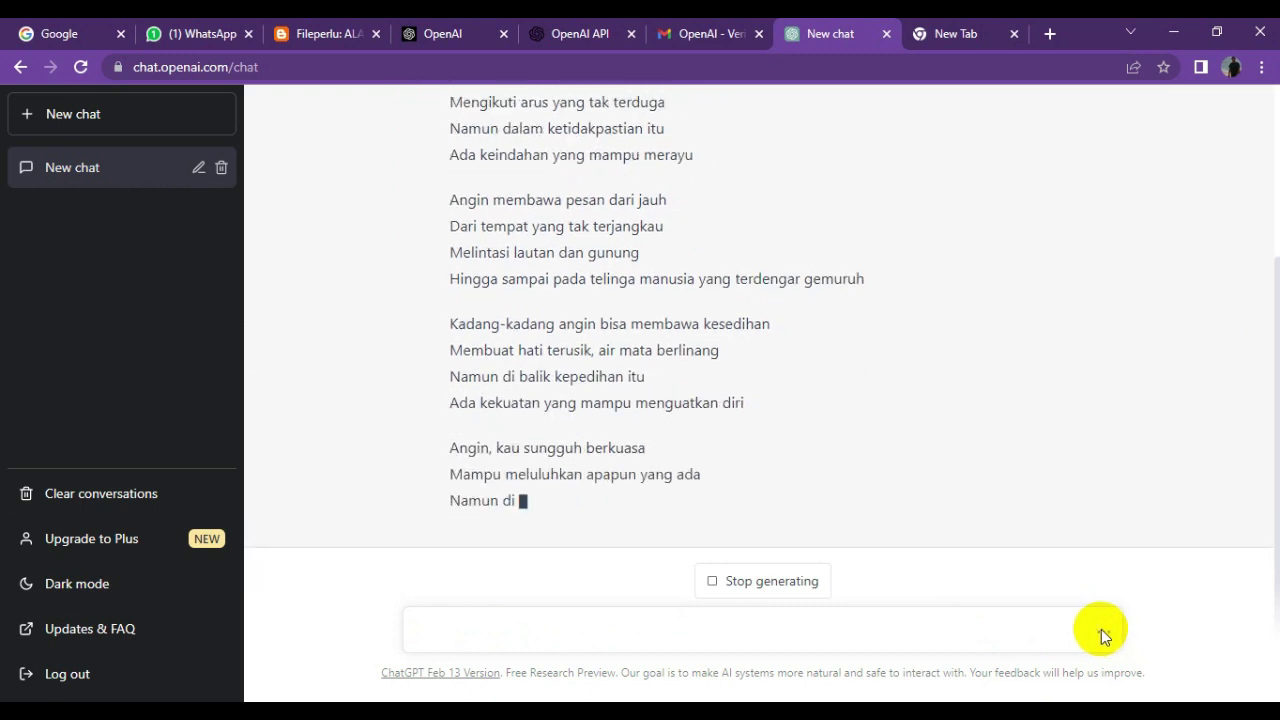
pyautogui.click(716, 584)
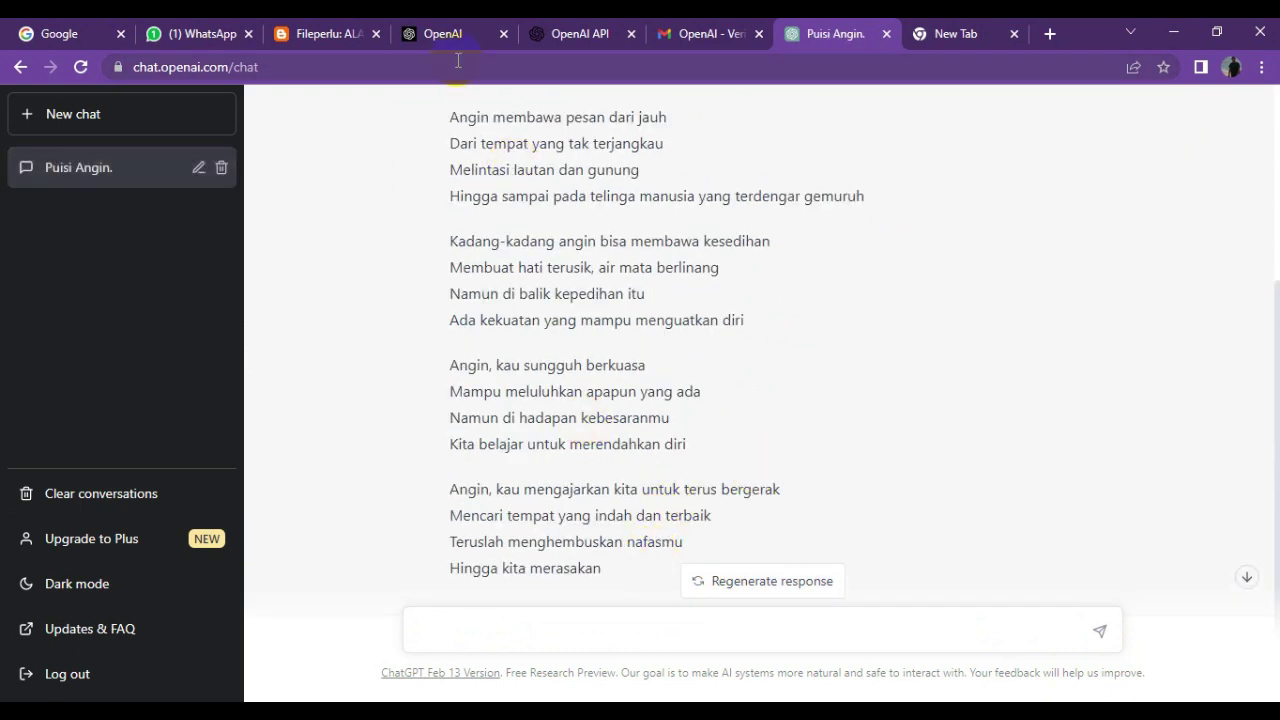
# - Ask ChatGPT for a recipe for the tastiest, crispiest bakso
pyautogui.click(433, 626)
pyautogui.write('buatkan')
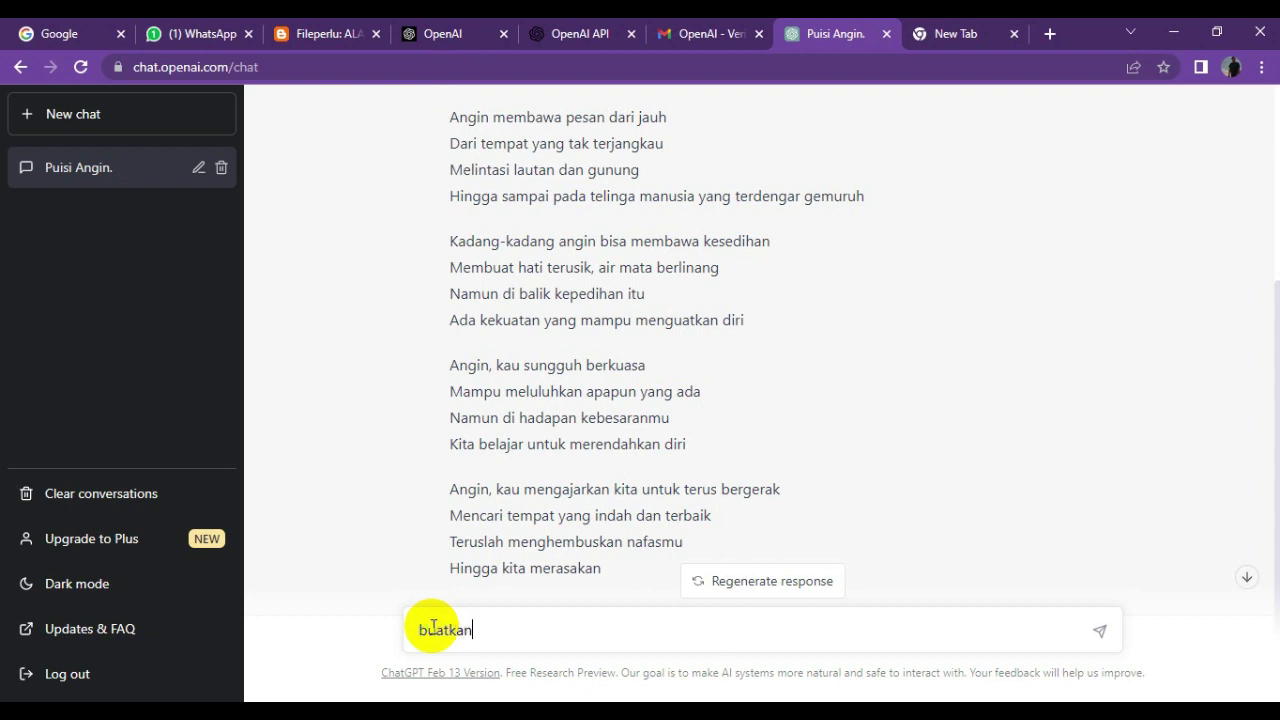
pyautogui.write('saya resep bakso yang')
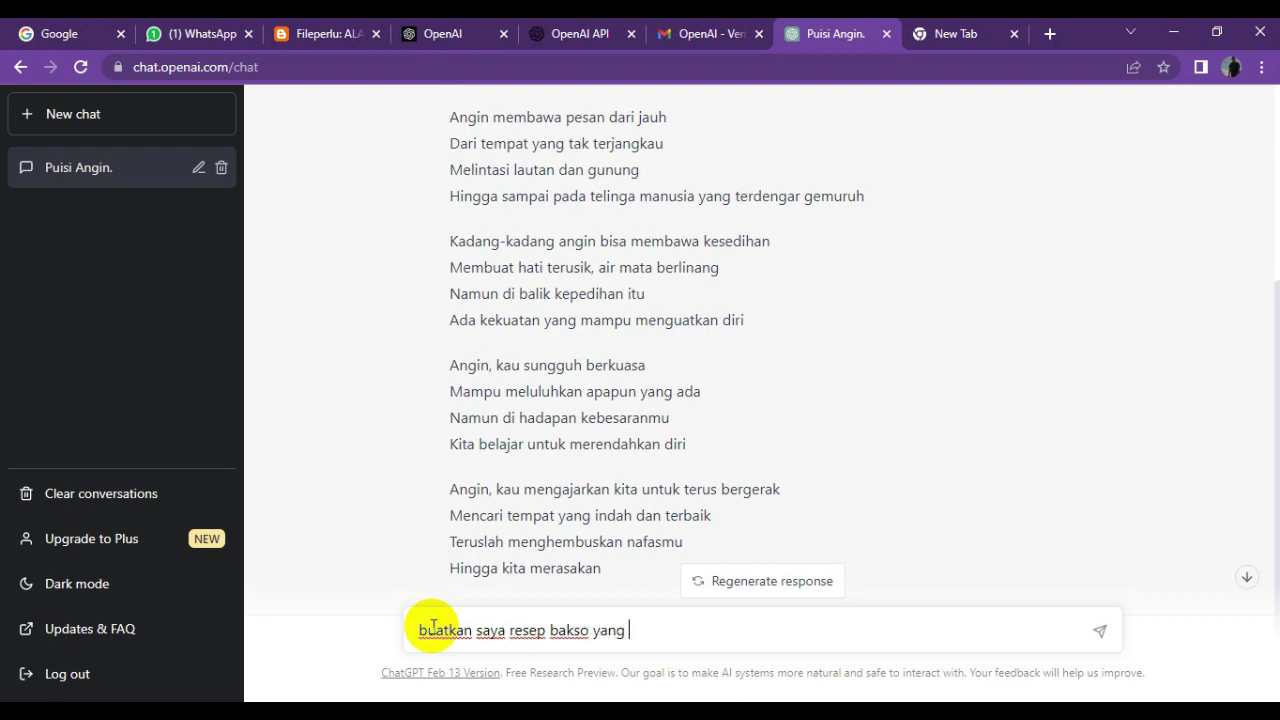
pyautogui.write('enak dan renyah')
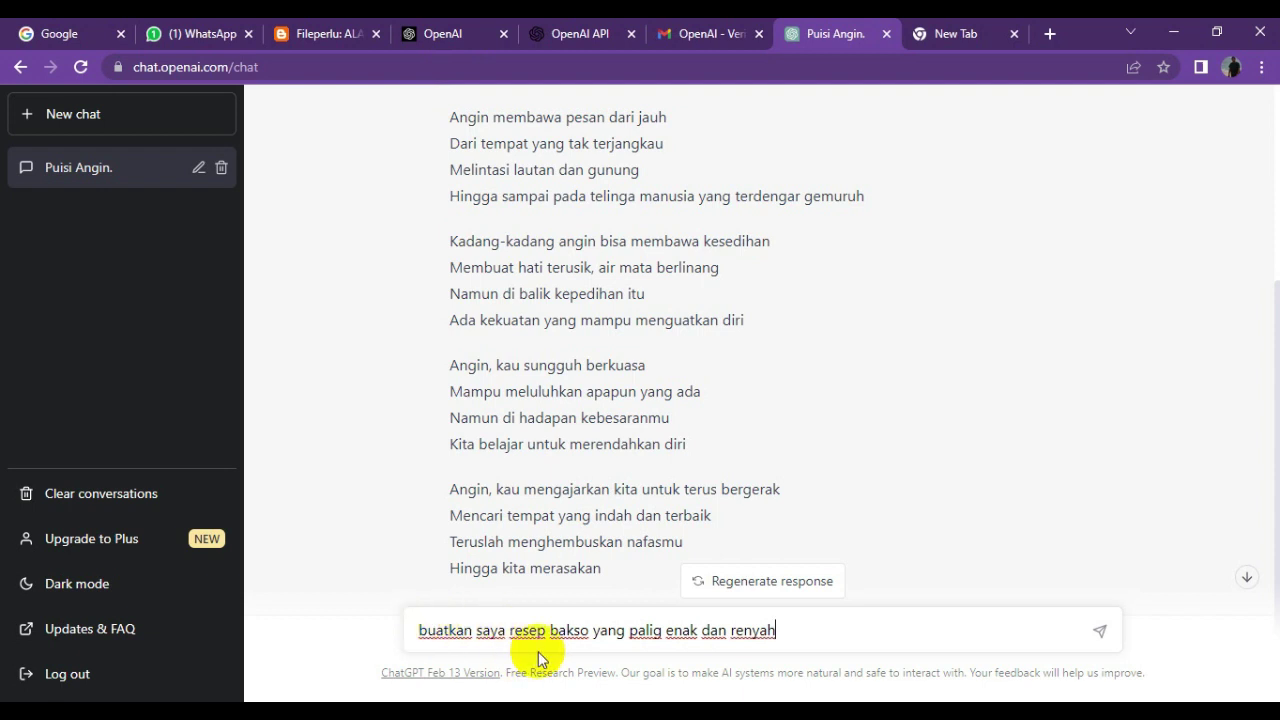
pyautogui.click(1117, 645)
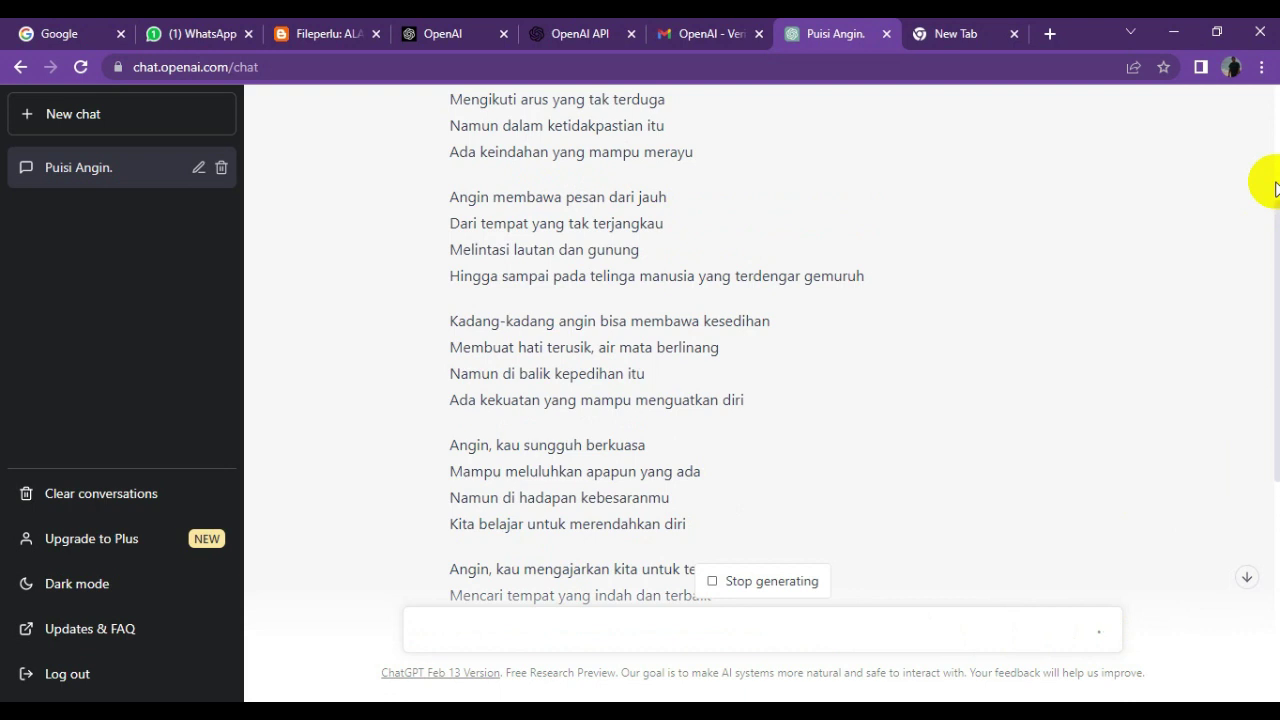
# - Scroll through the bakso recipe's ingredient list and cooking steps
pyautogui.scroll(3, 1140, 278)
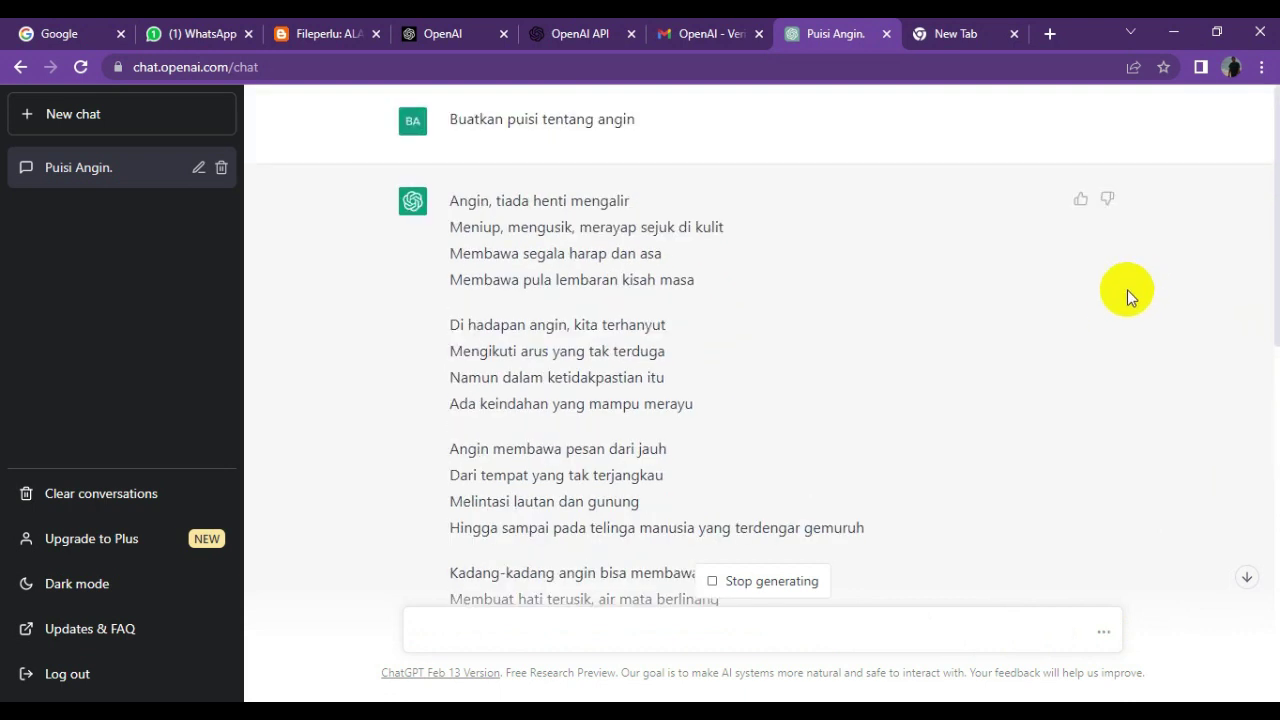
pyautogui.scroll(-5, 1090, 340)
pyautogui.scroll(-1, 1062, 390)
pyautogui.scroll(-4, 1062, 390)
pyautogui.scroll(5, 1025, 353)
pyautogui.scroll(-1, 1020, 348)
pyautogui.scroll(-2, 1020, 352)
pyautogui.scroll(-2, 1012, 352)
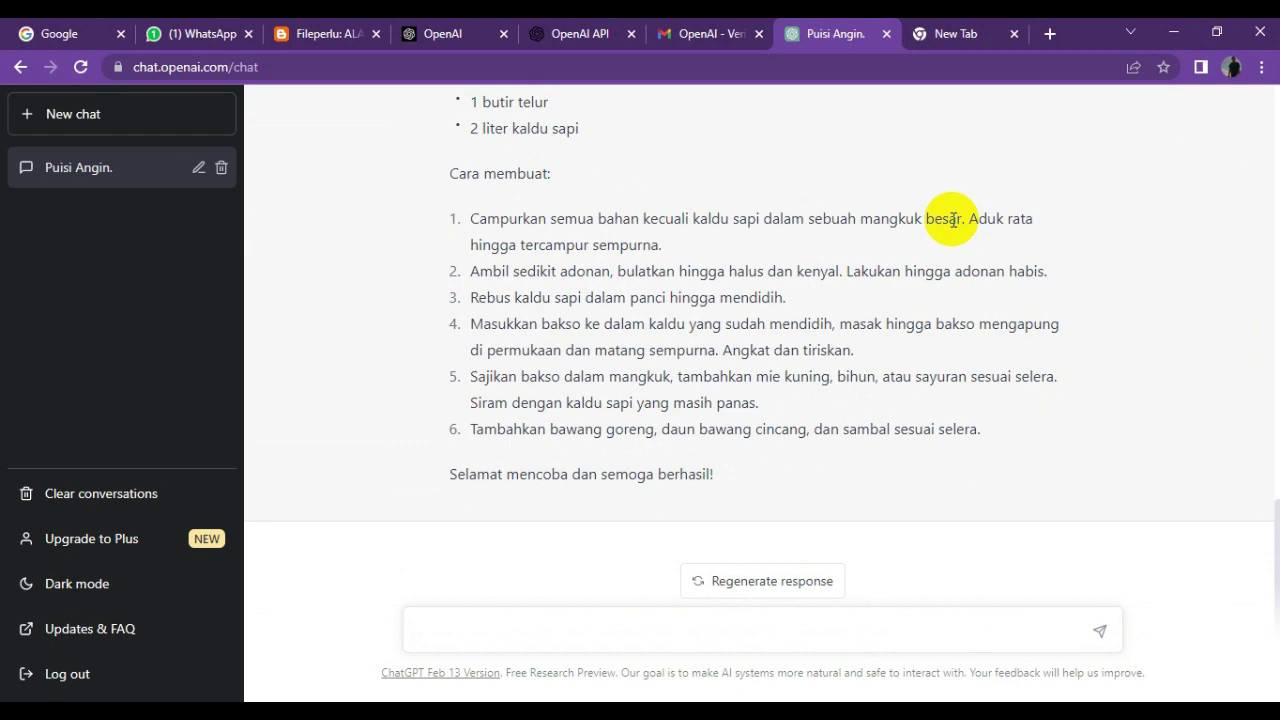
pyautogui.scroll(4, 762, 383)
pyautogui.scroll(1, 762, 383)
pyautogui.scroll(-2, 762, 383)
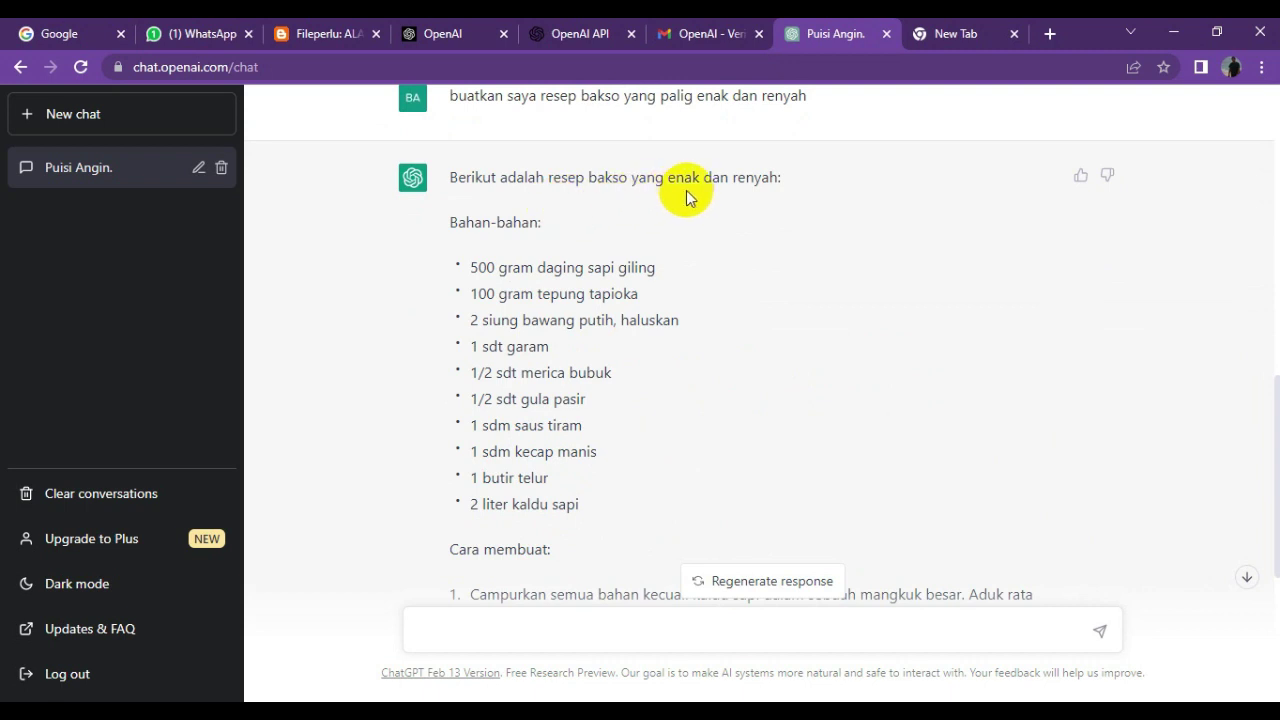
pyautogui.scroll(-4, 786, 320)
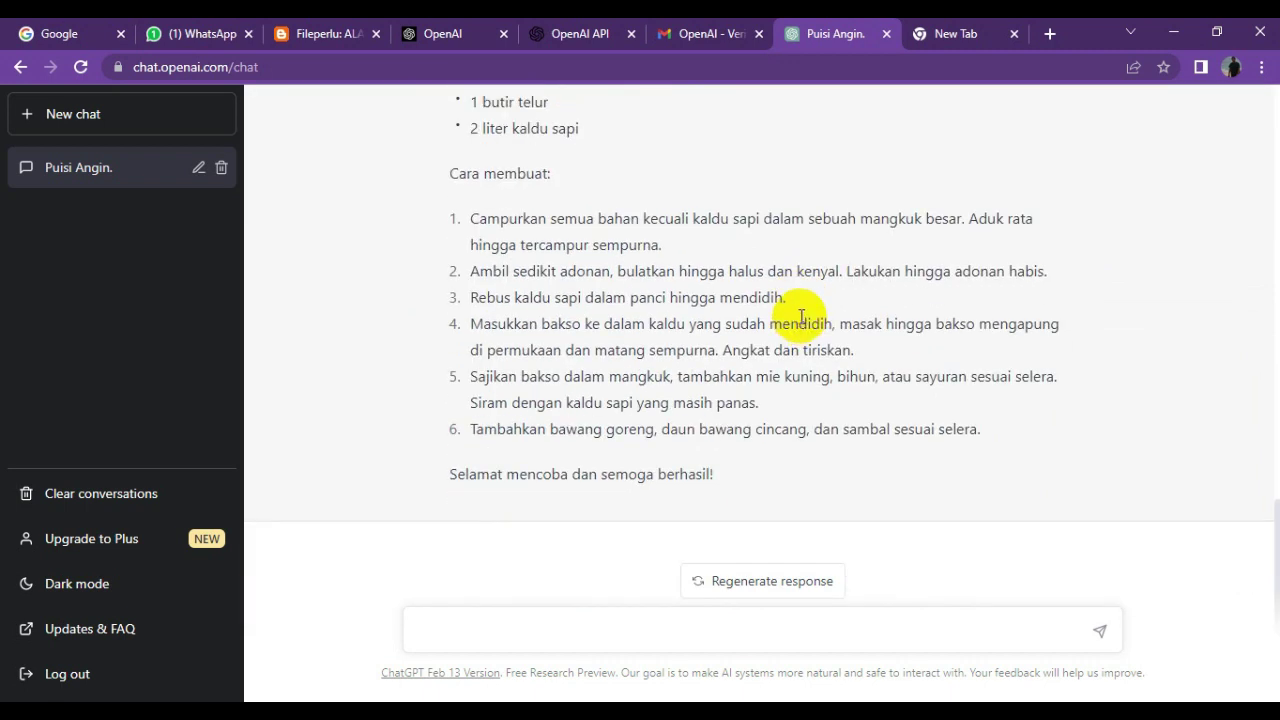
pyautogui.scroll(5, 801, 317)
pyautogui.scroll(5, 836, 283)
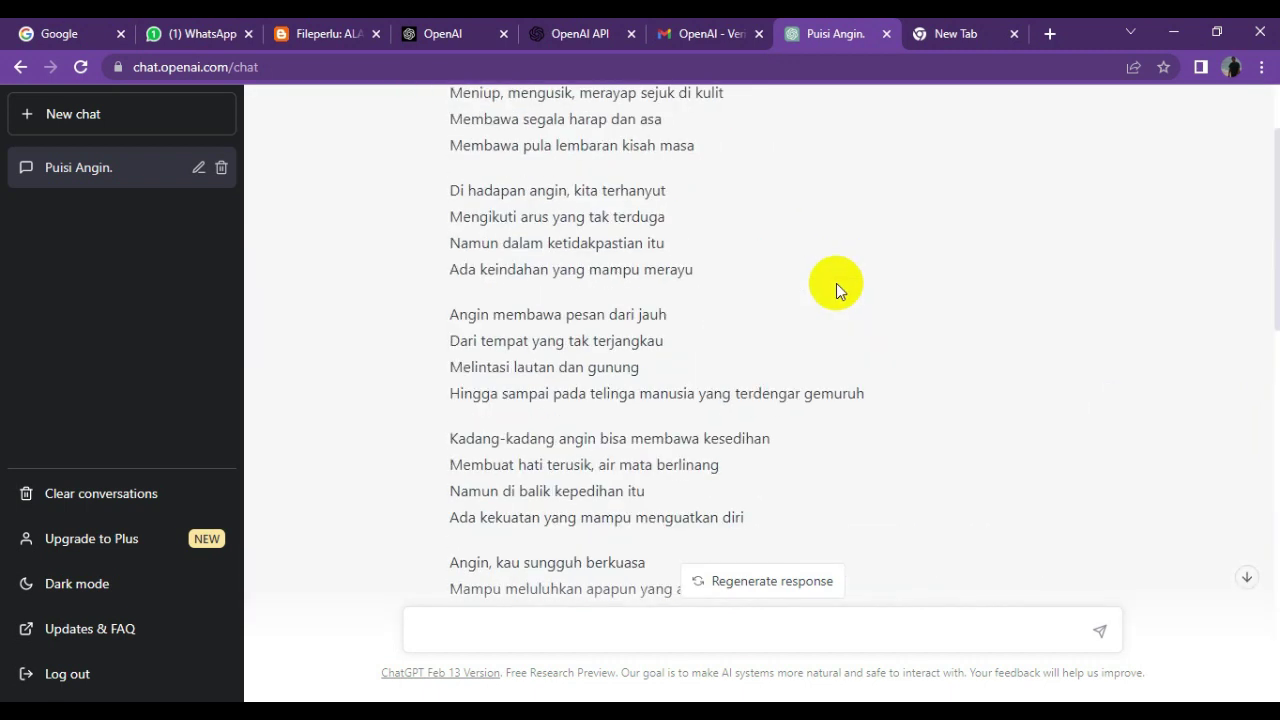
pyautogui.scroll(1, 836, 283)
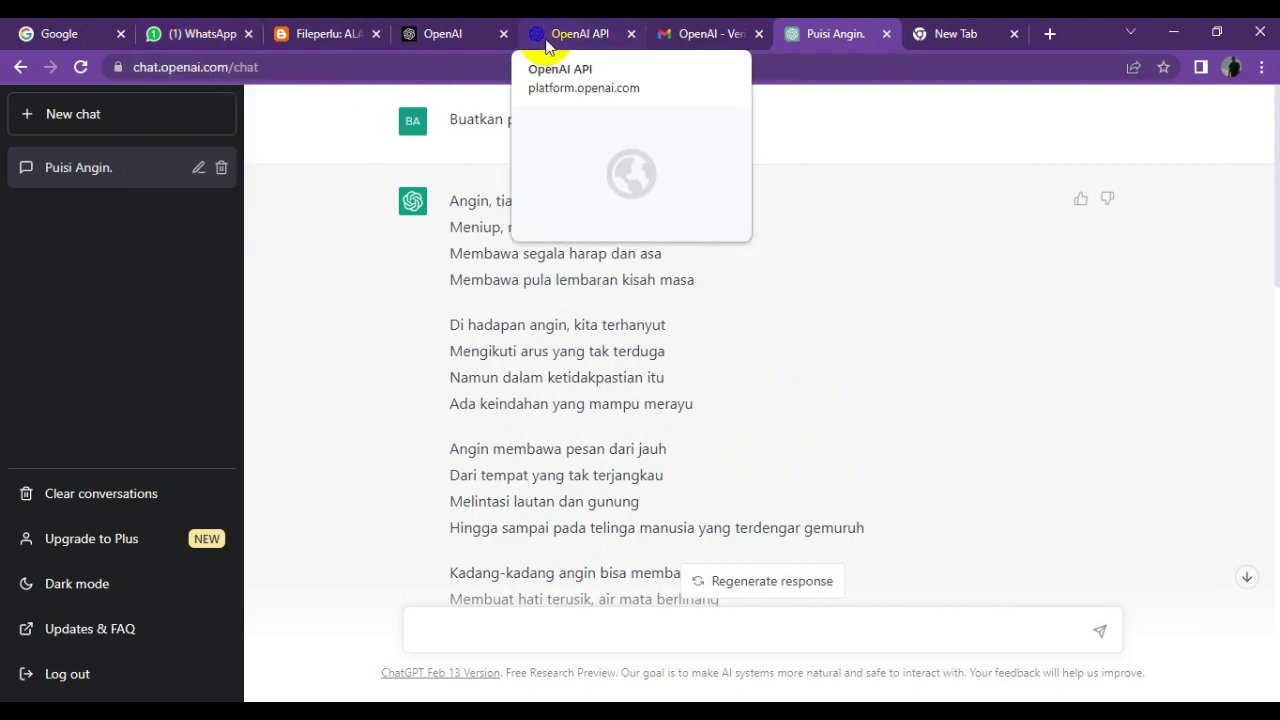
# - Close the OpenAI, API, verification email, Puisi Angin and empty tabs, returning to the Google homepage
pyautogui.click(503, 34)
pyautogui.click(503, 34)
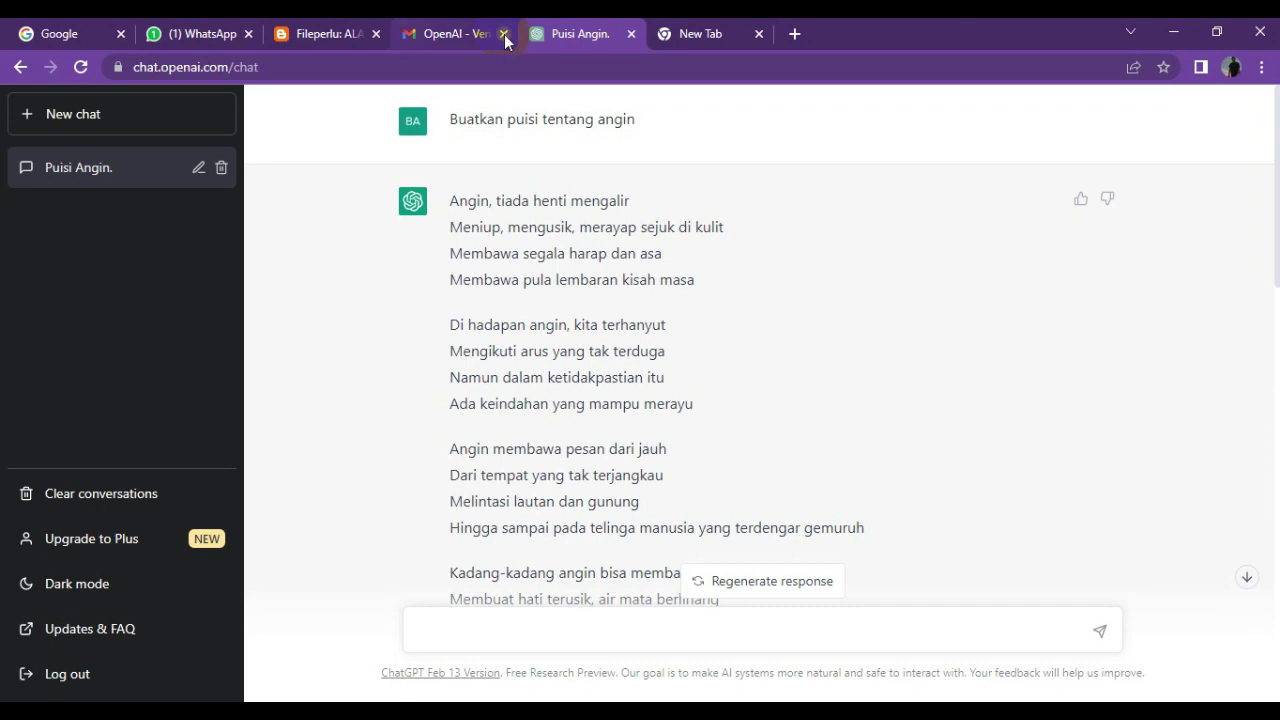
pyautogui.click(503, 34)
pyautogui.click(503, 34)
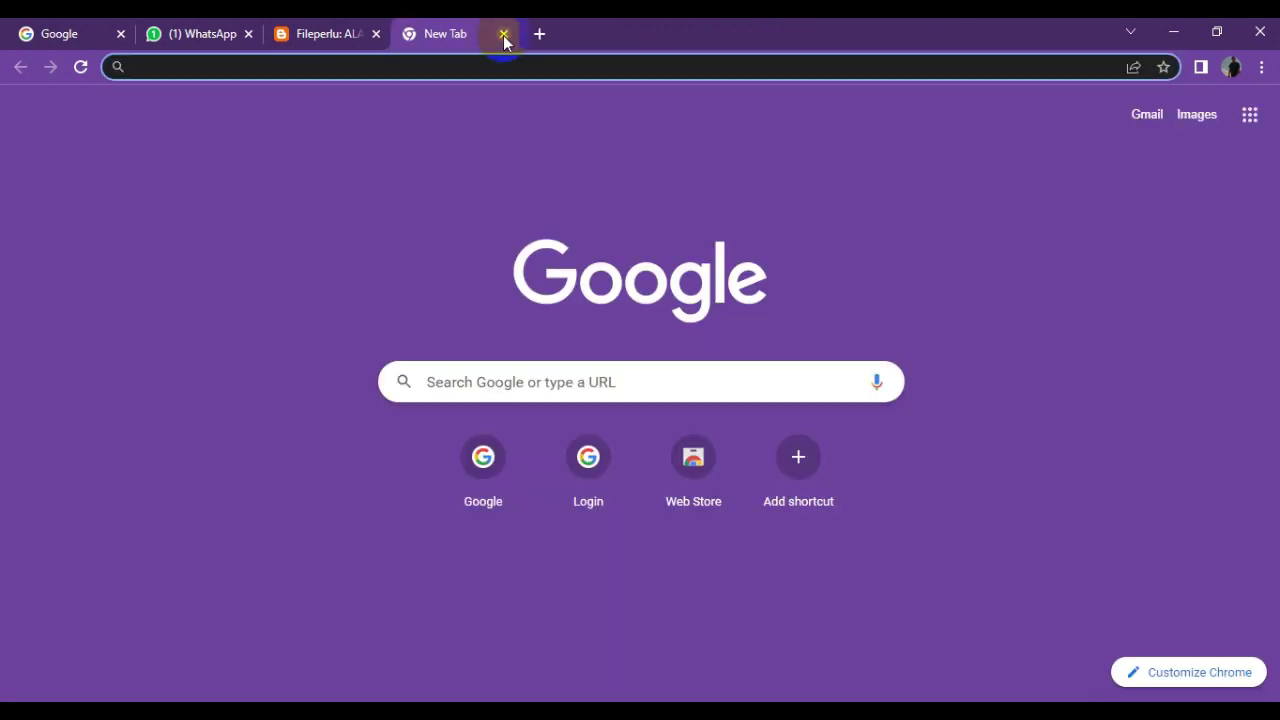
pyautogui.click(503, 34)
pyautogui.click(290, 34)
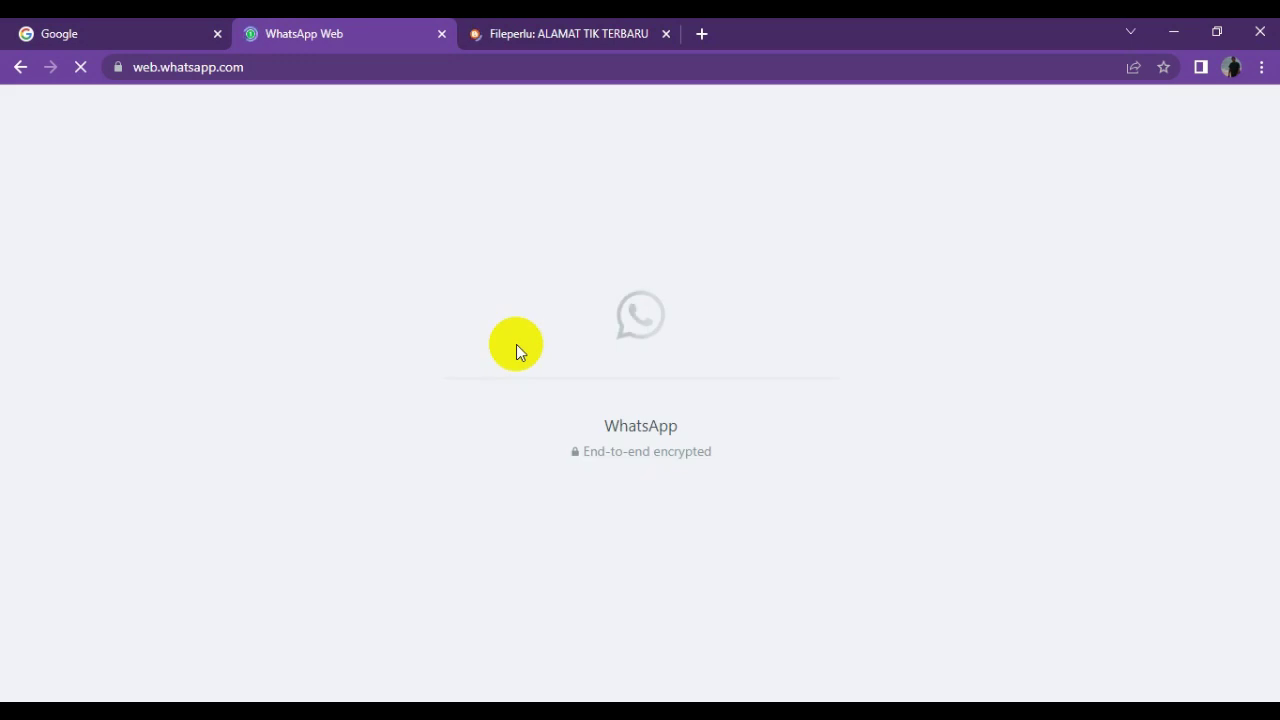
pyautogui.click(57, 30)
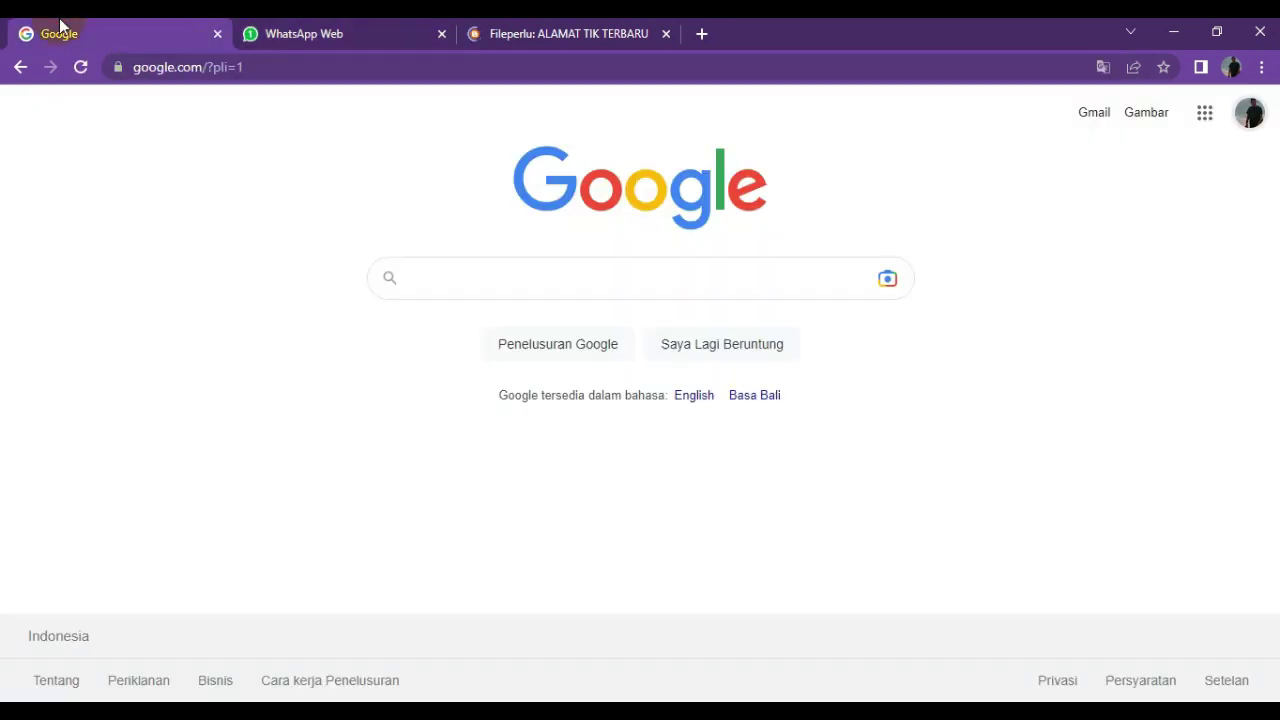
# - Load openai.com and launch ChatGPT from its ChatGPT section
pyautogui.click(286, 70)
pyautogui.write('o')
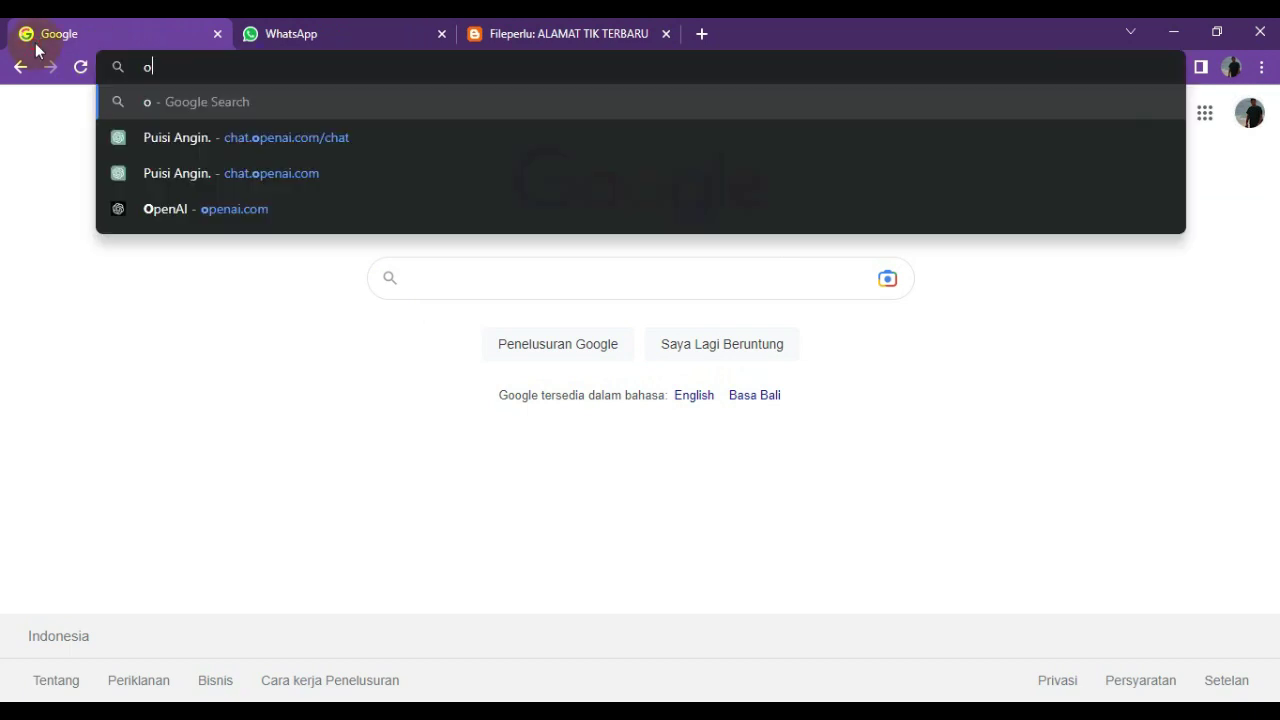
pyautogui.write('penai')
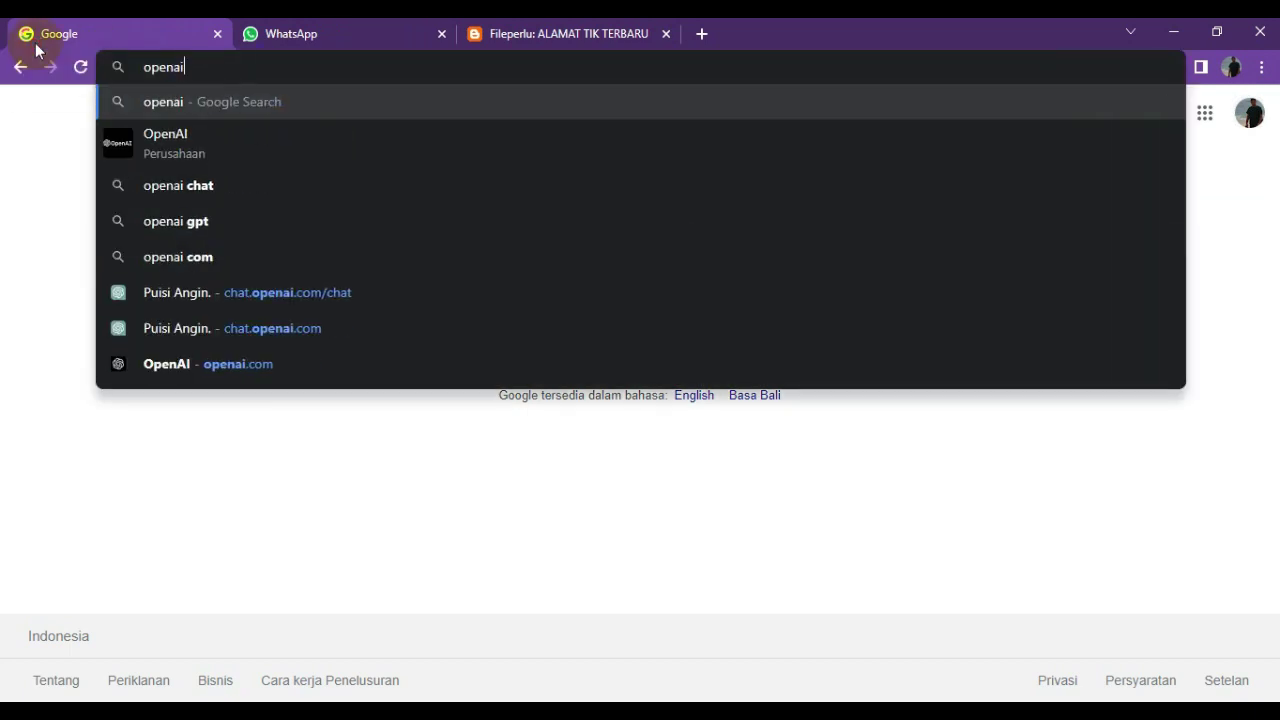
pyautogui.write('.com')
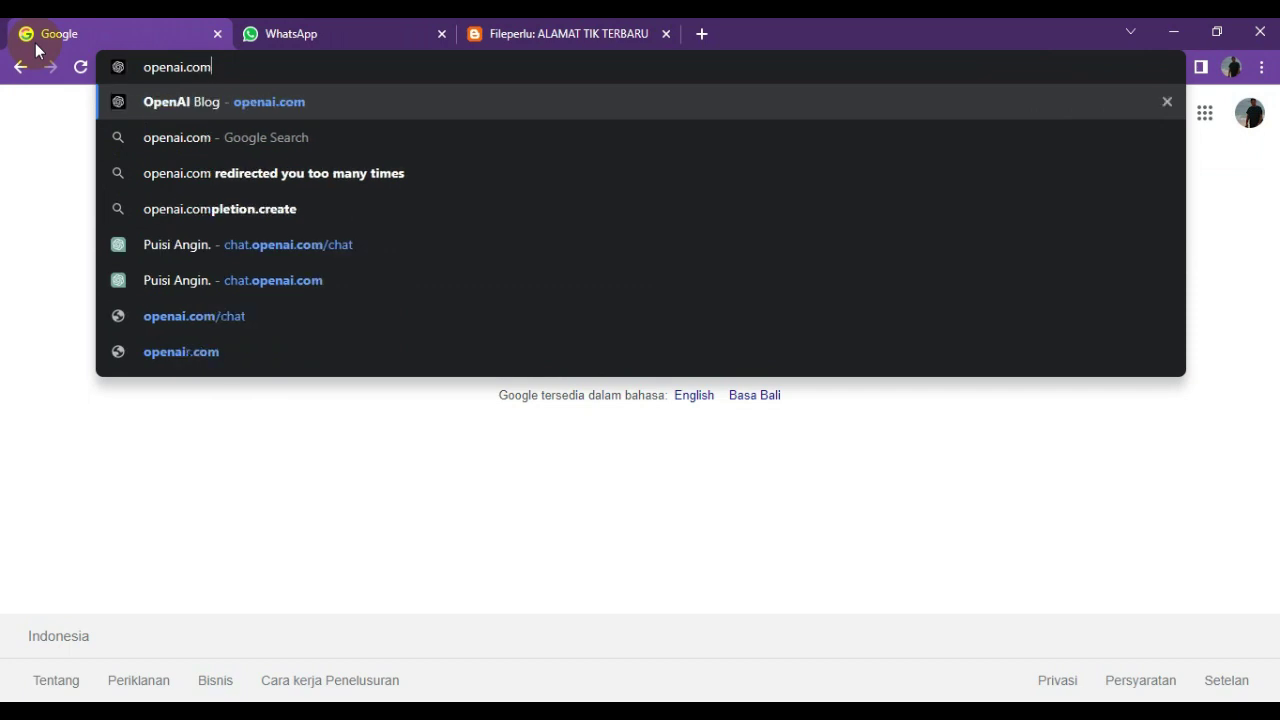
pyautogui.press('Return')
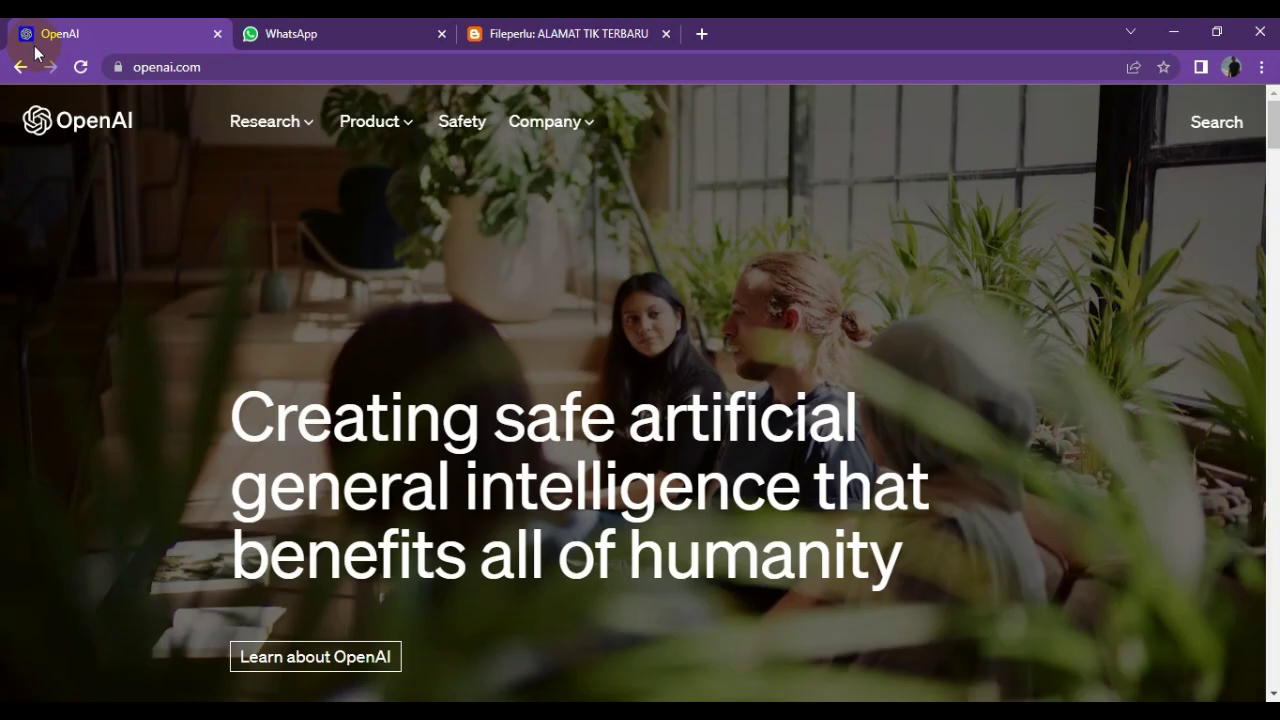
pyautogui.scroll(-4, 399, 322)
pyautogui.scroll(-4, 400, 320)
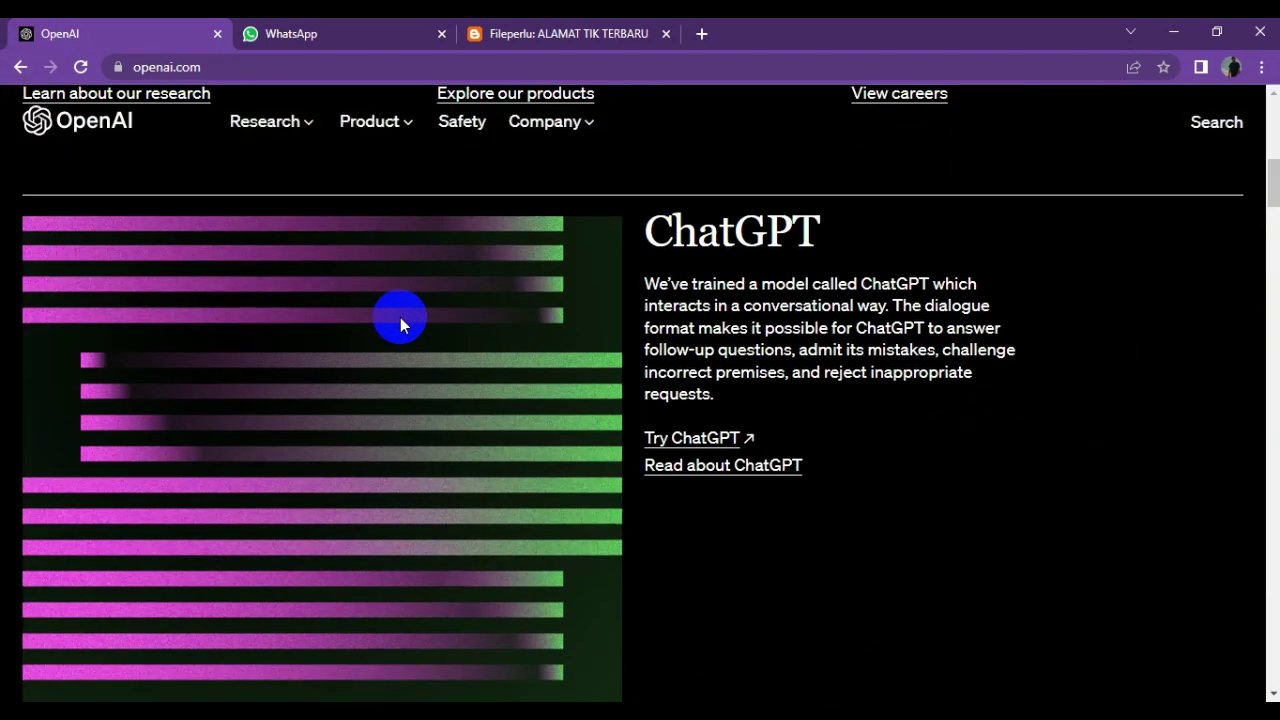
pyautogui.scroll(-1, 400, 320)
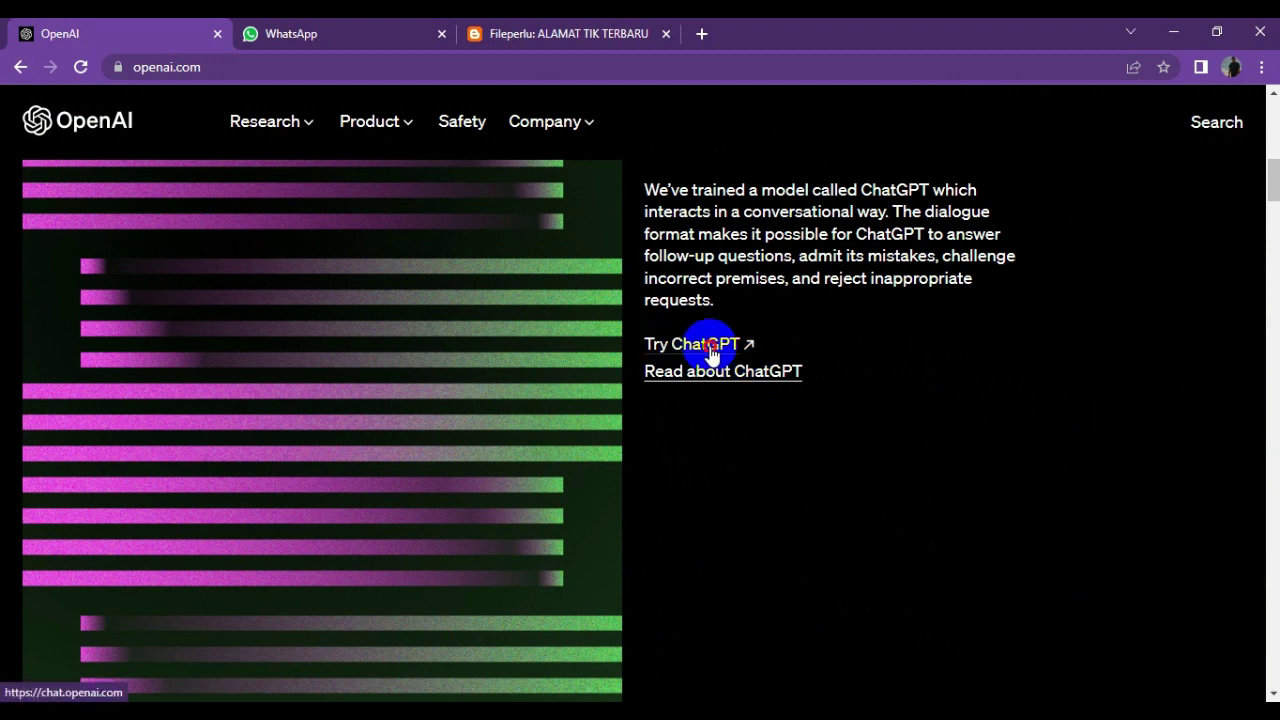
pyautogui.click(709, 346)
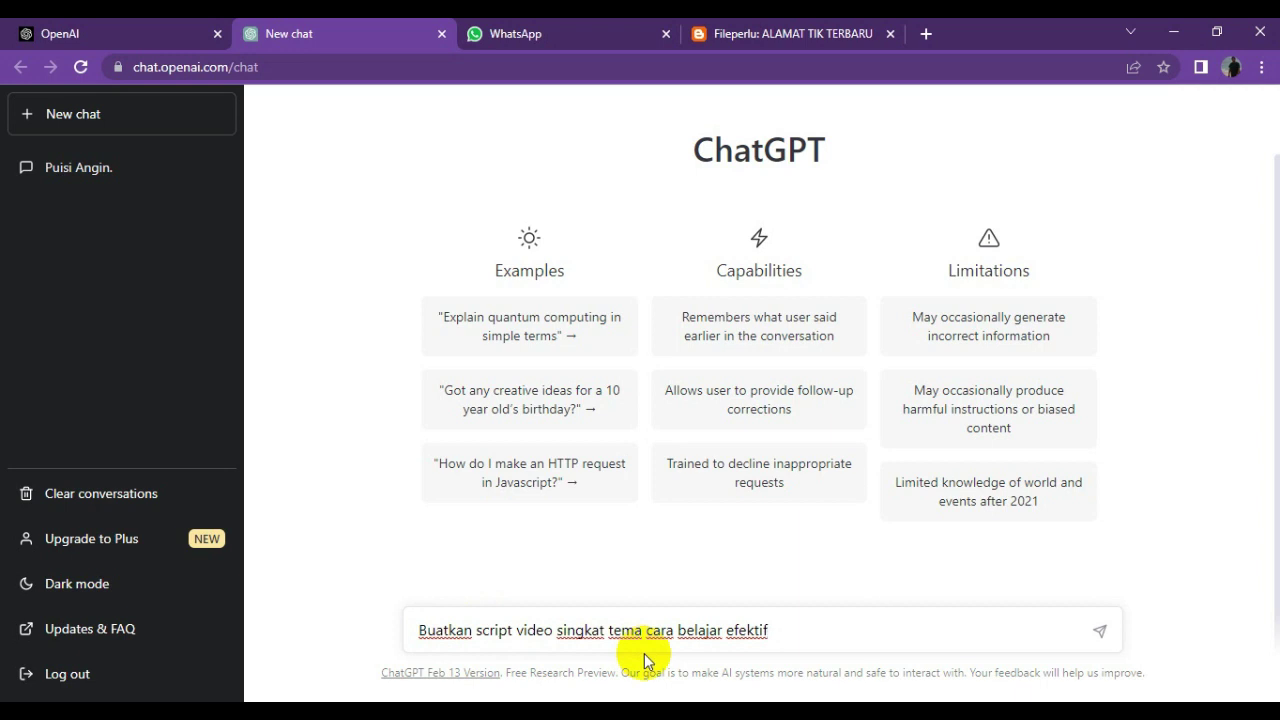
pyautogui.write('Buatkan script video singkat tema cara belajar efektif')
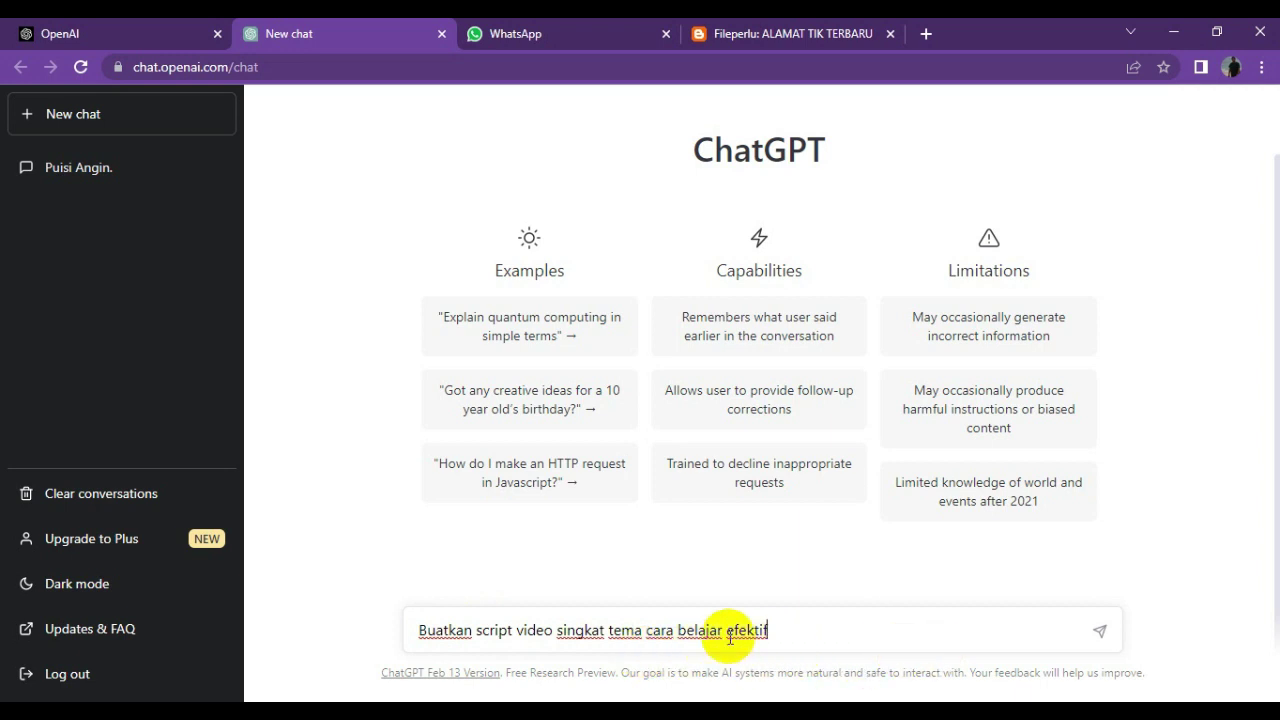
# - Send the effective-study video script prompt and read through the five-tip 'Belajar Efektif' reply
pyautogui.click(1099, 631)
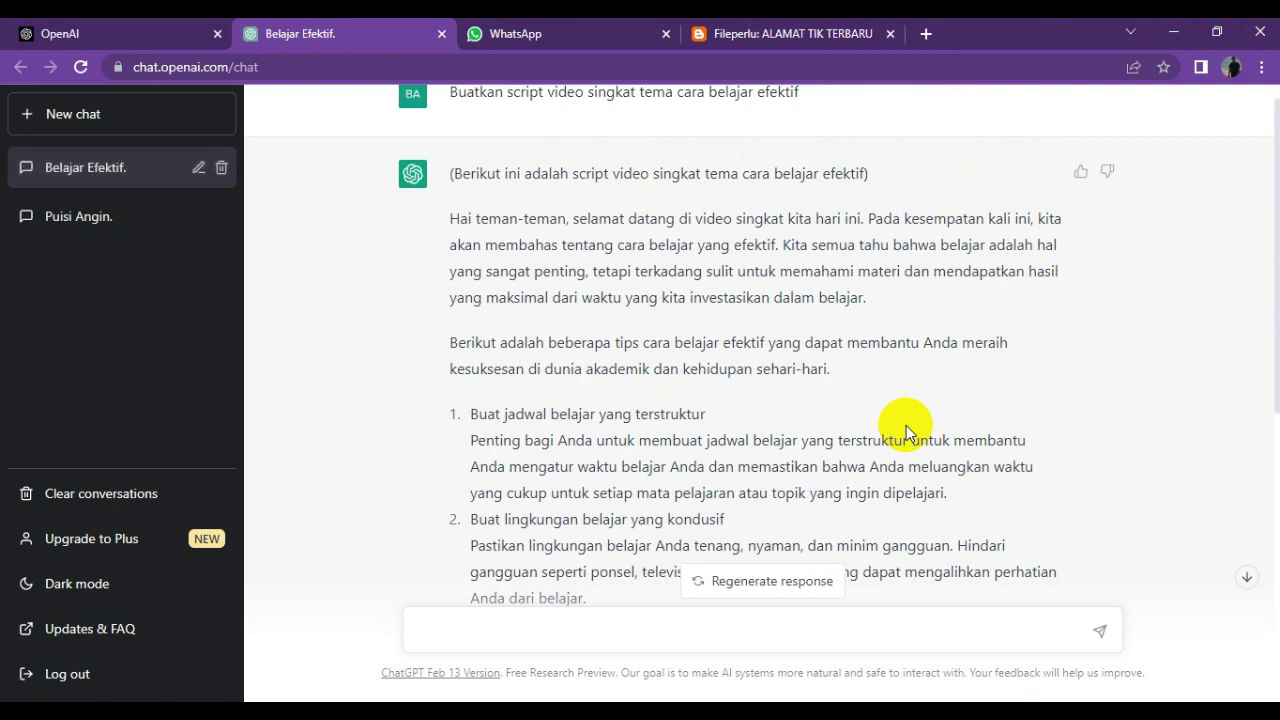
pyautogui.scroll(-1, 980, 243)
pyautogui.scroll(-3, 980, 251)
pyautogui.scroll(-1, 983, 262)
pyautogui.scroll(-1, 983, 262)
pyautogui.scroll(1, 984, 262)
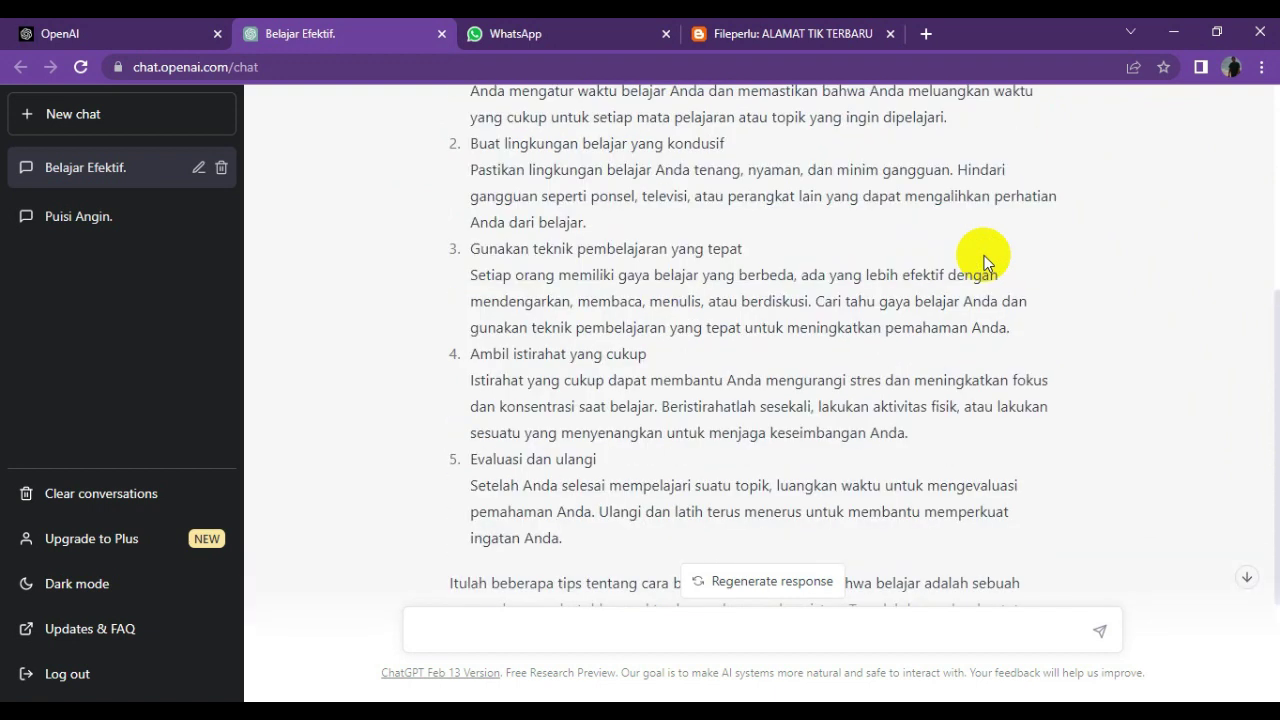
pyautogui.scroll(-1, 1003, 486)
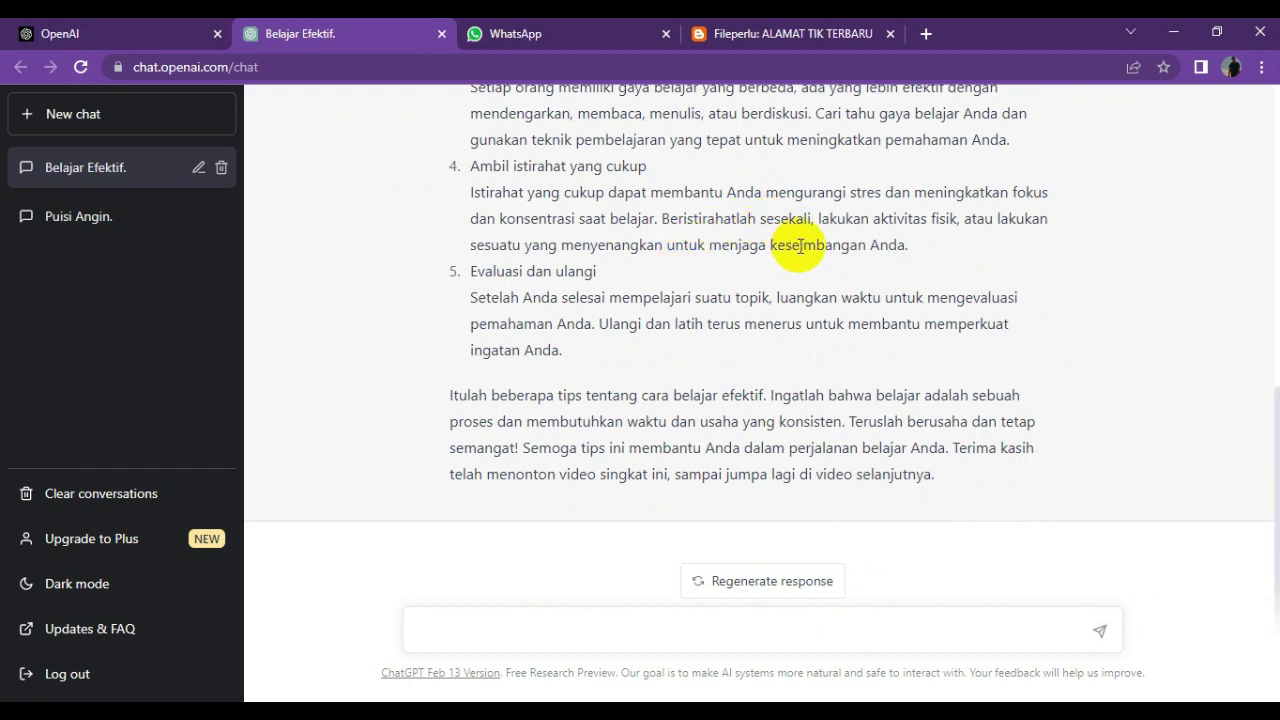
# - Send the follow-up 'tambahkan dong penjelasan lainnya yang lebih simpel' asking for a simpler explanation
pyautogui.click(491, 628)
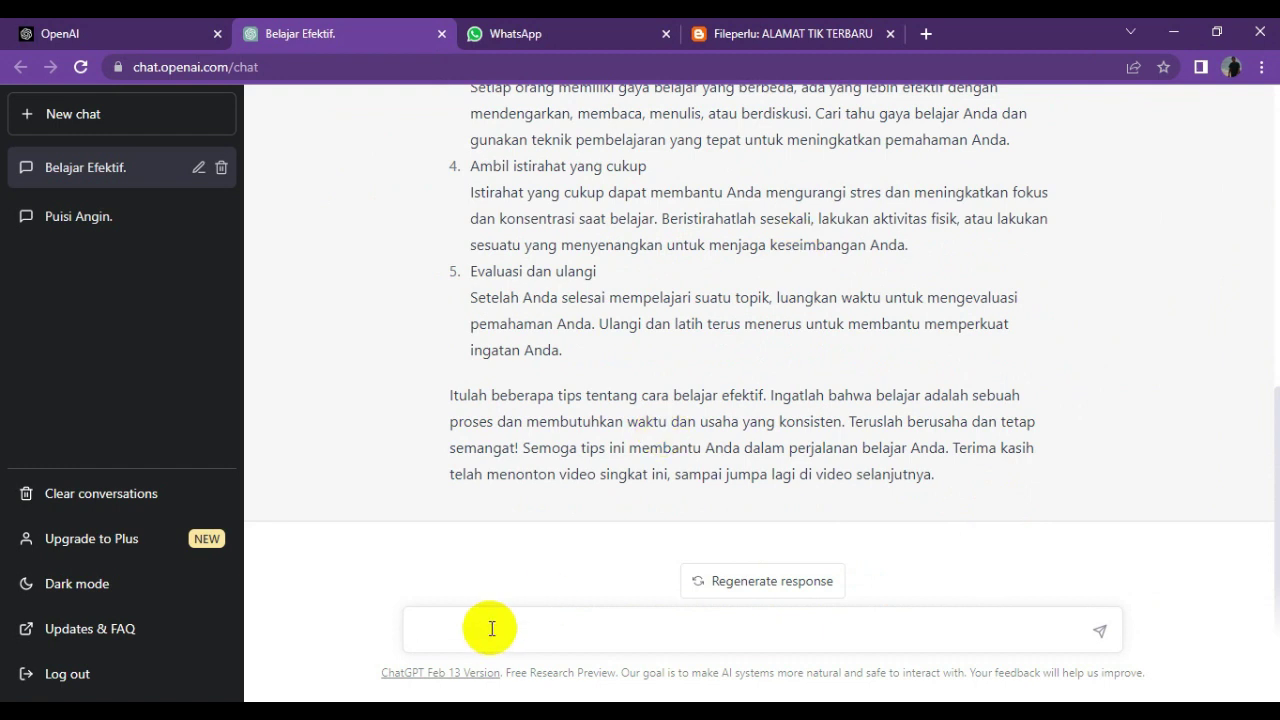
pyautogui.write('tambahk')
pyautogui.write('an dong penjela')
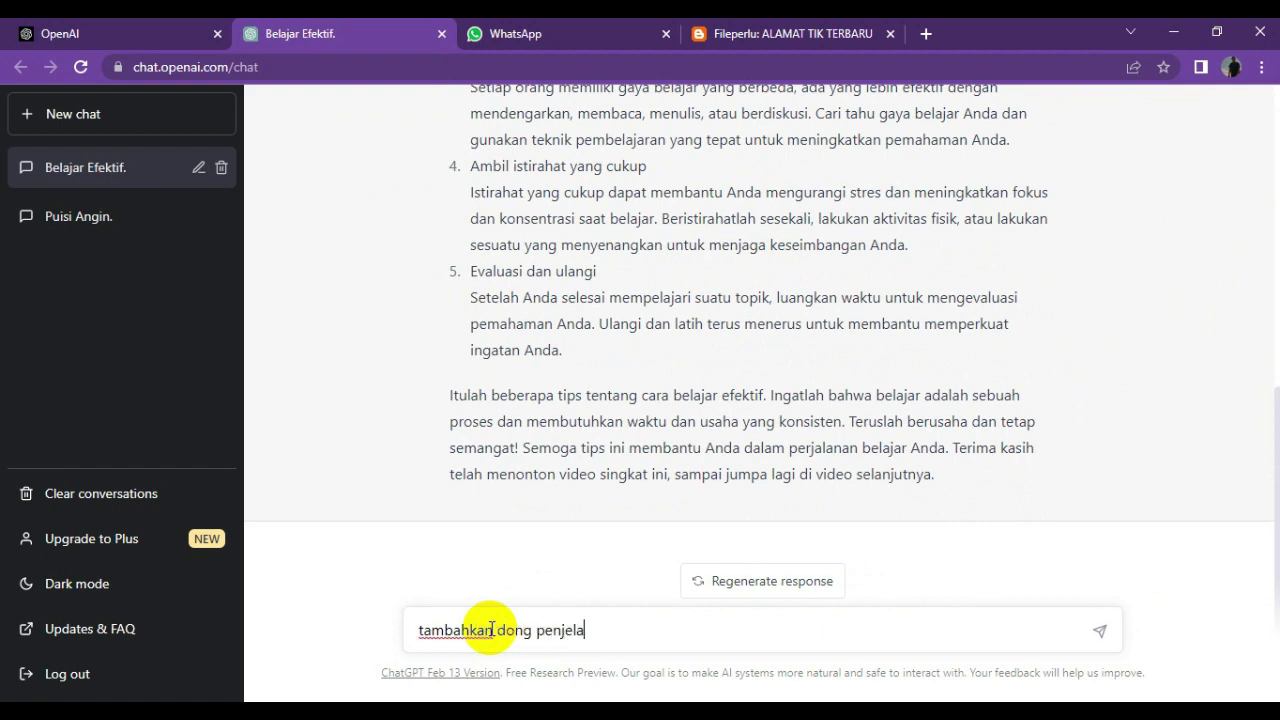
pyautogui.write('n ')
pyautogui.write('nny')
pyautogui.write('g leb')
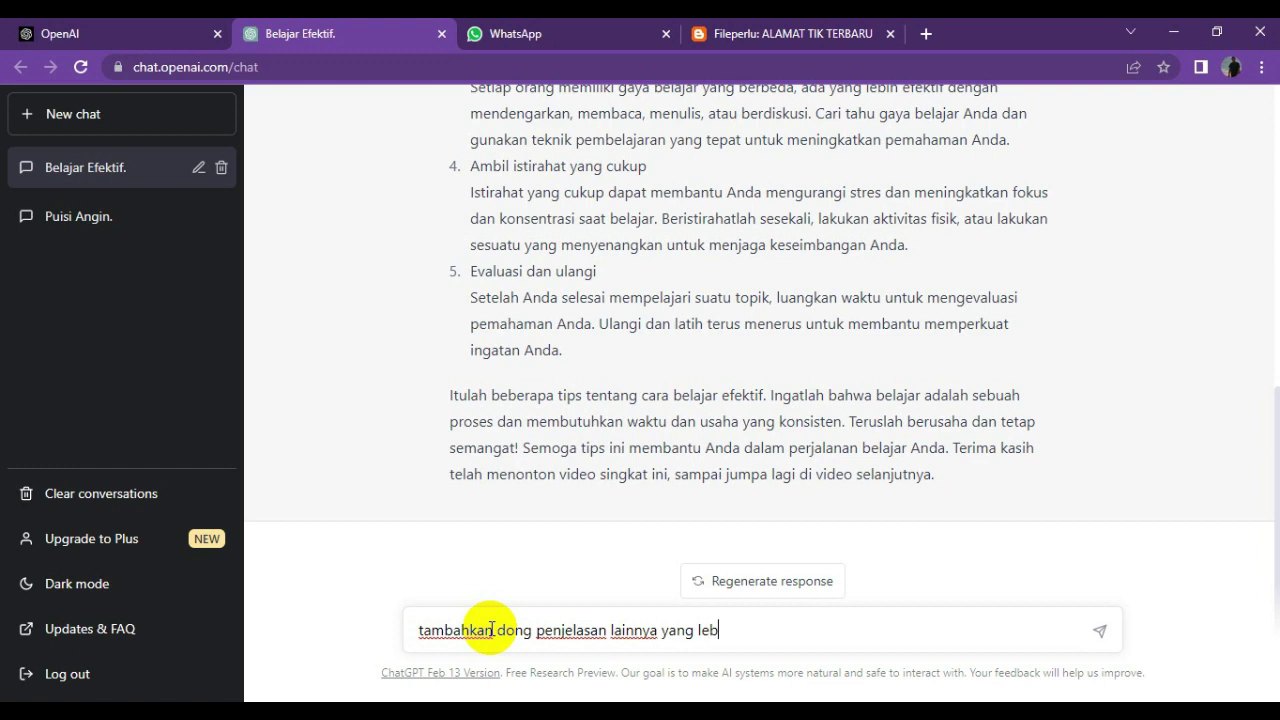
pyautogui.write(' simpel')
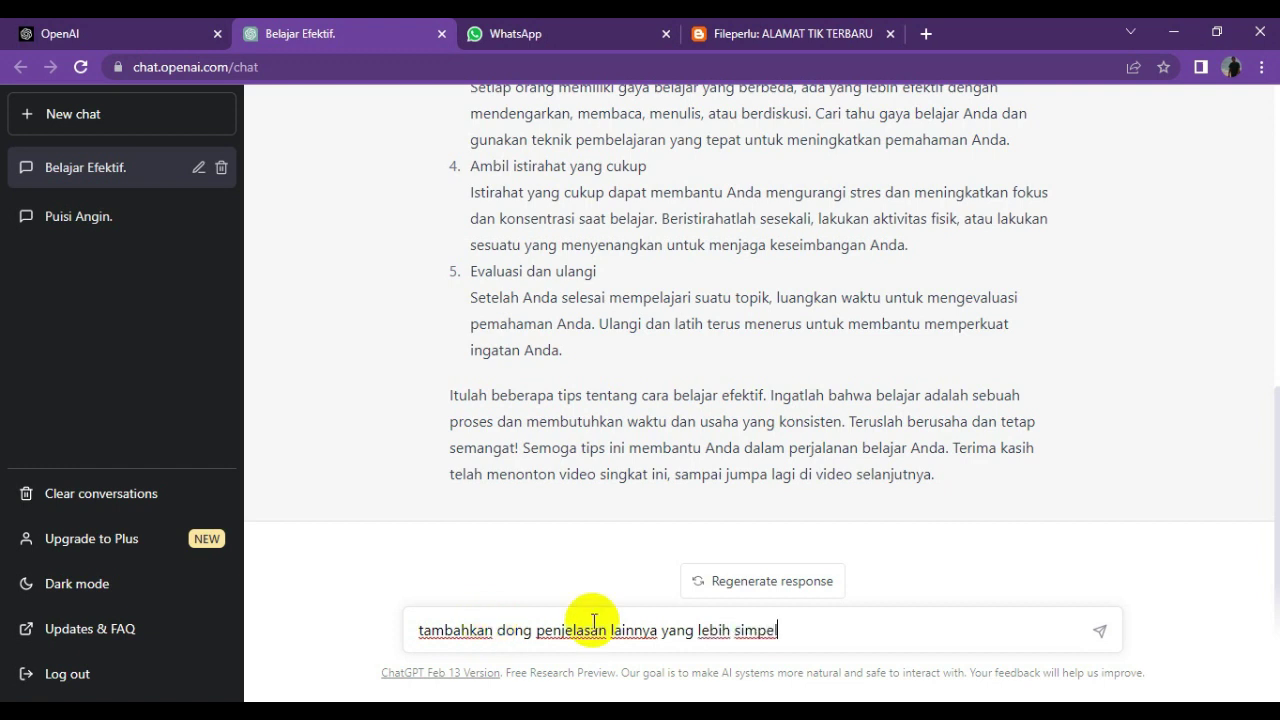
pyautogui.click(1101, 632)
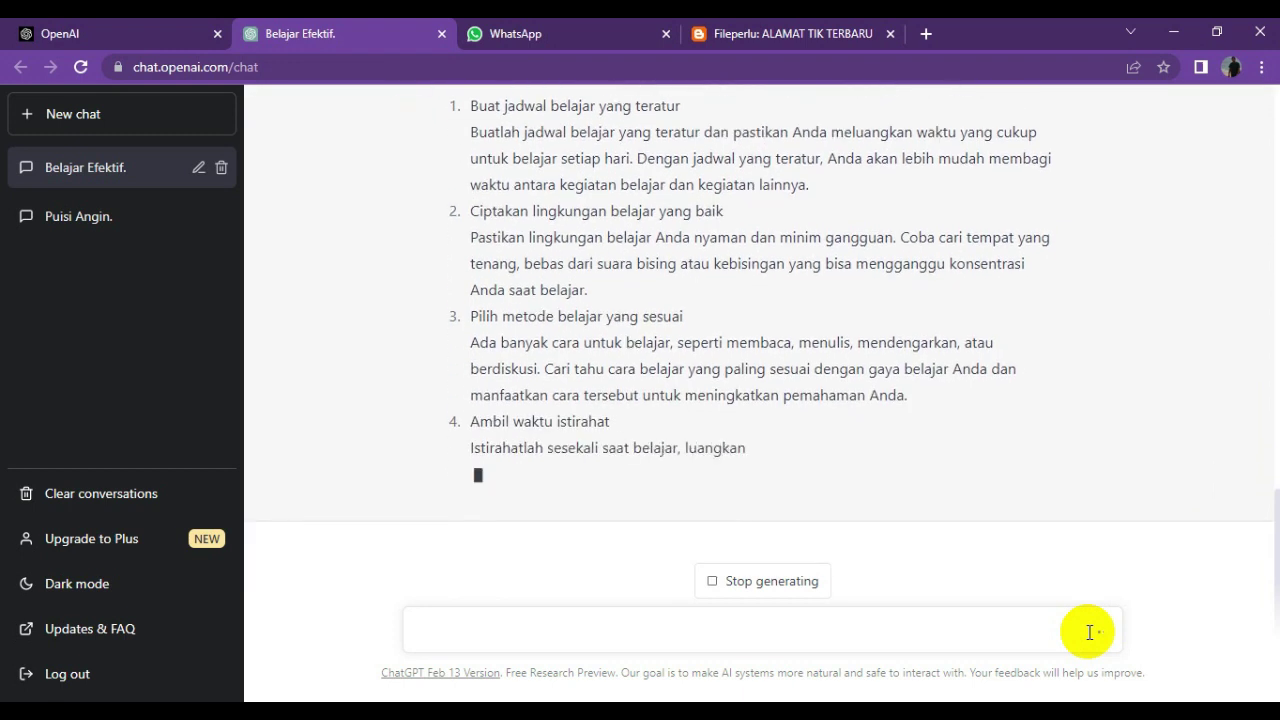
# - Stop the study-tips reply, request a 7-minute Ramadan fasting Friday khutbah, then halt it mid-generation
pyautogui.click(752, 585)
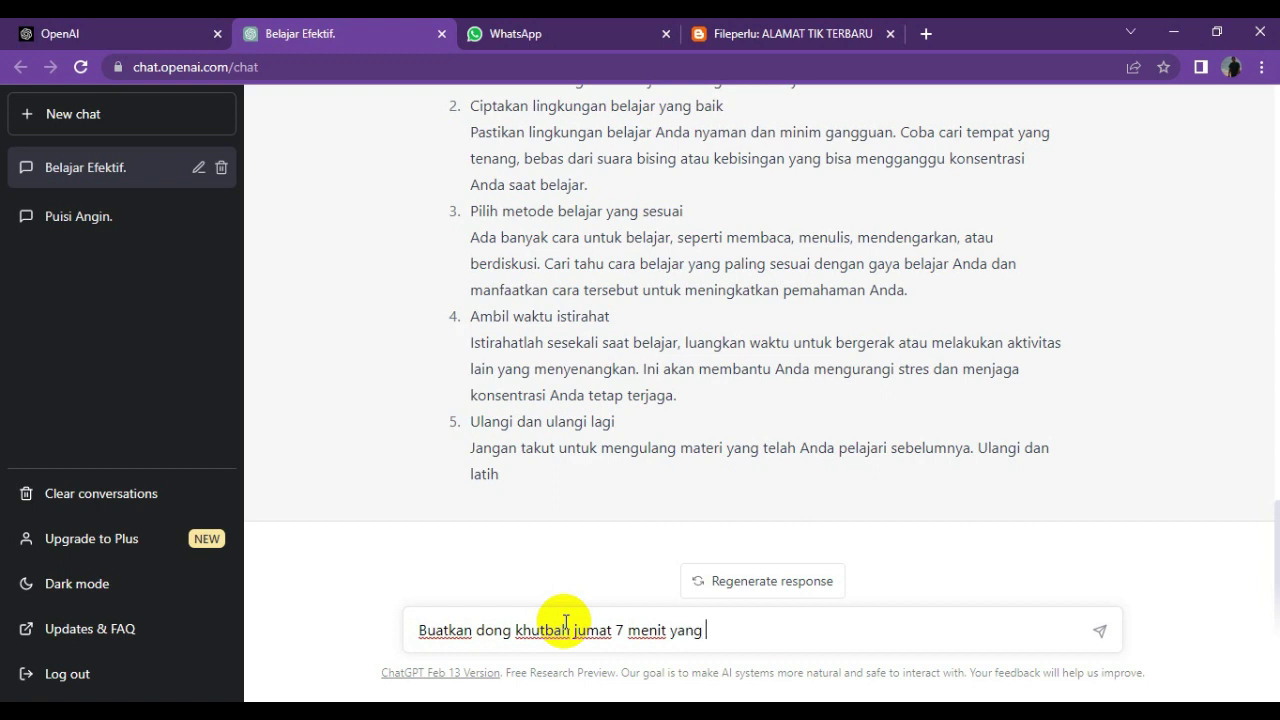
pyautogui.write('na')
pyautogui.write(' tema')
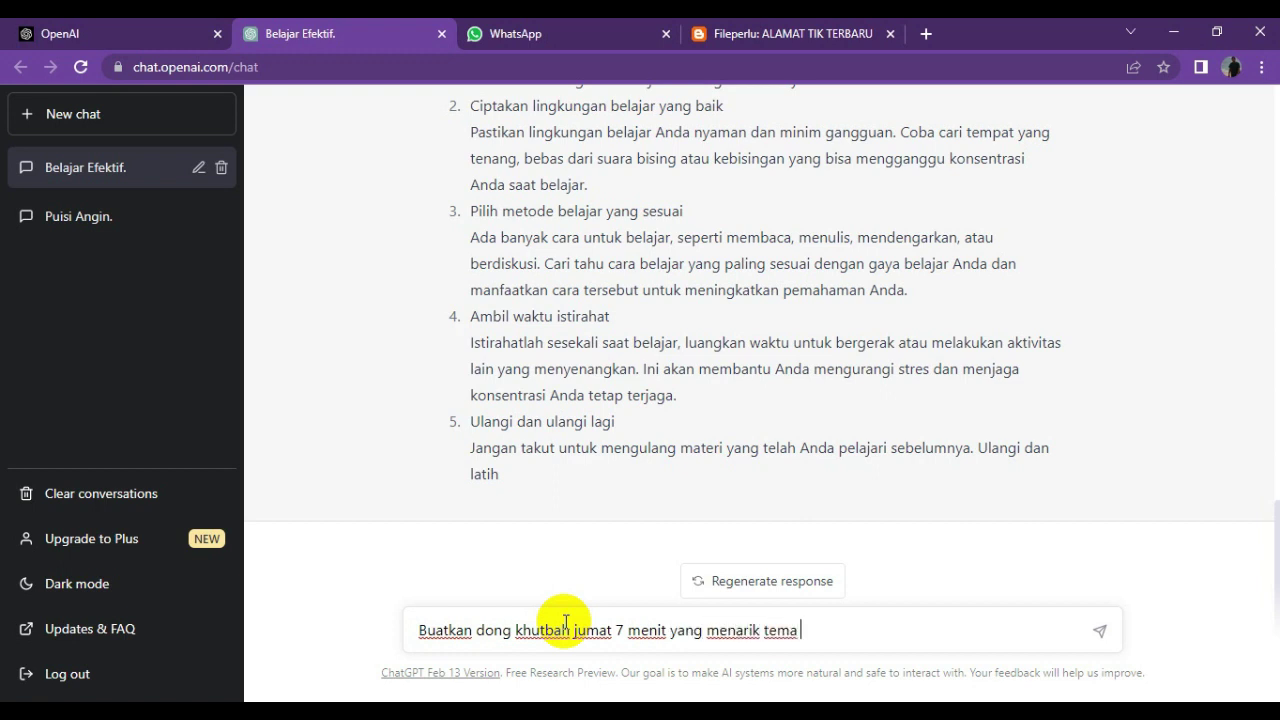
pyautogui.write('sa ram')
pyautogui.write('adhan')
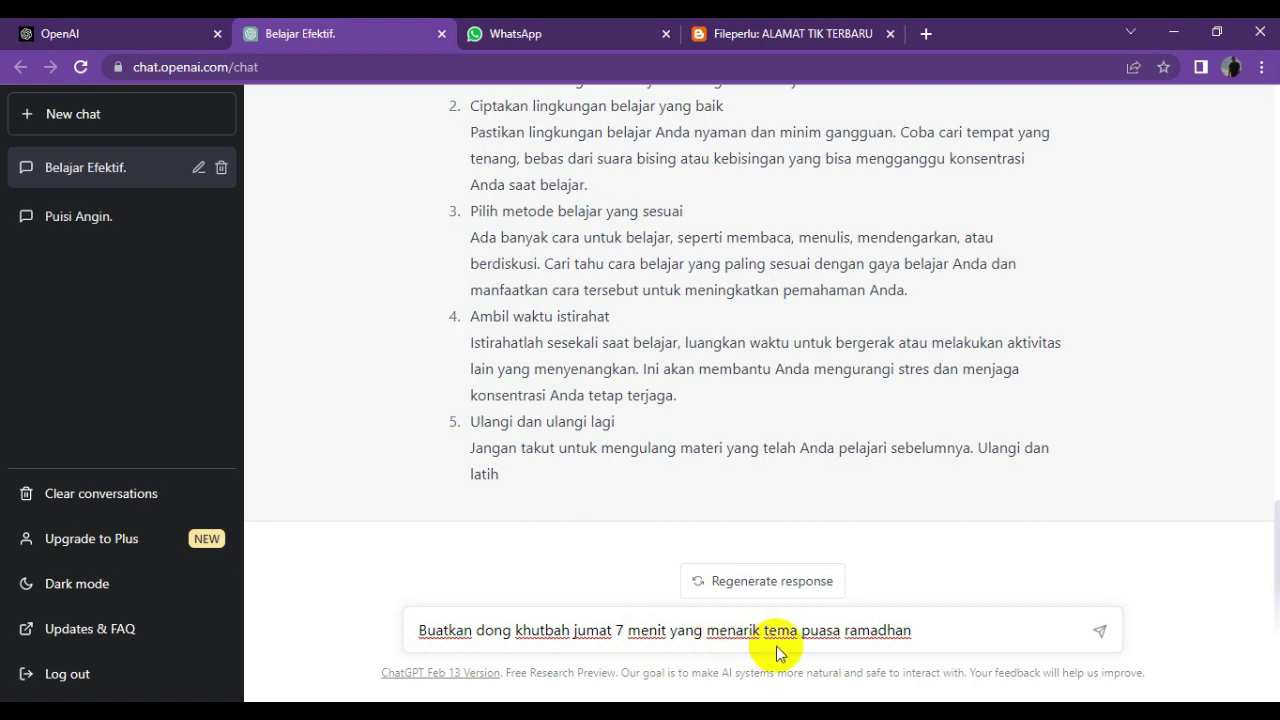
pyautogui.click(1102, 633)
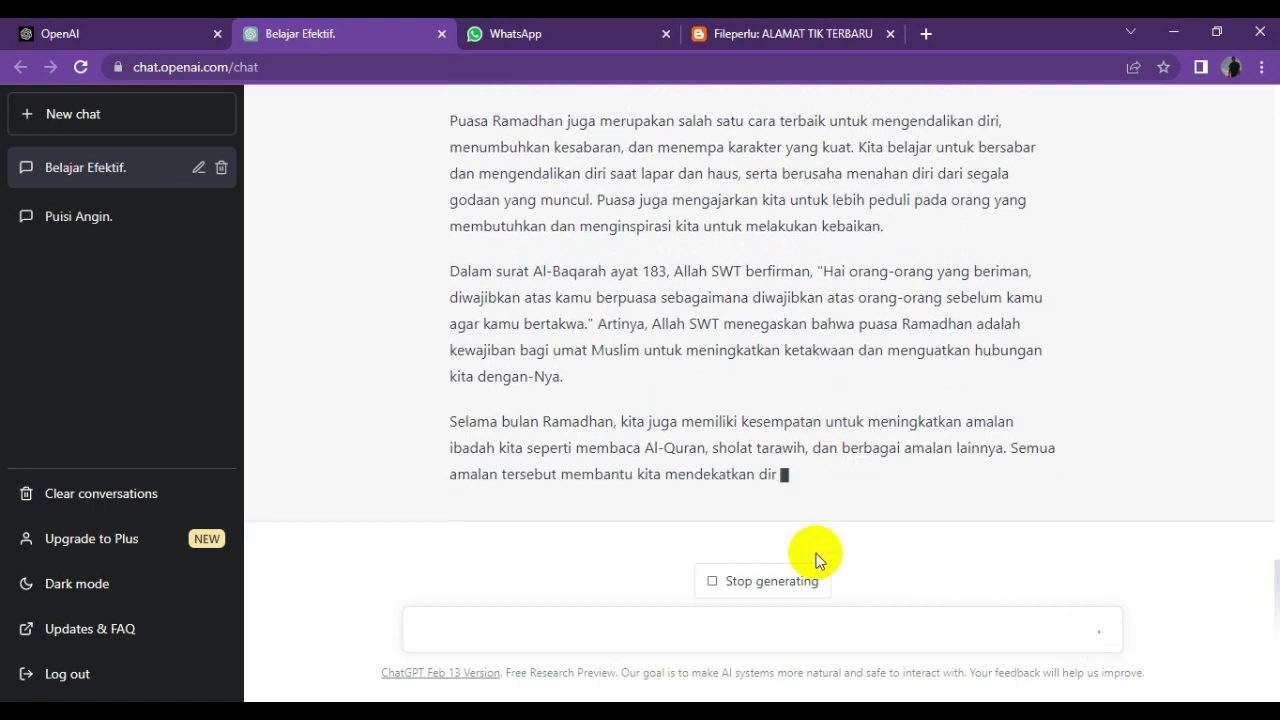
pyautogui.click(757, 588)
pyautogui.write('Sebutkan')
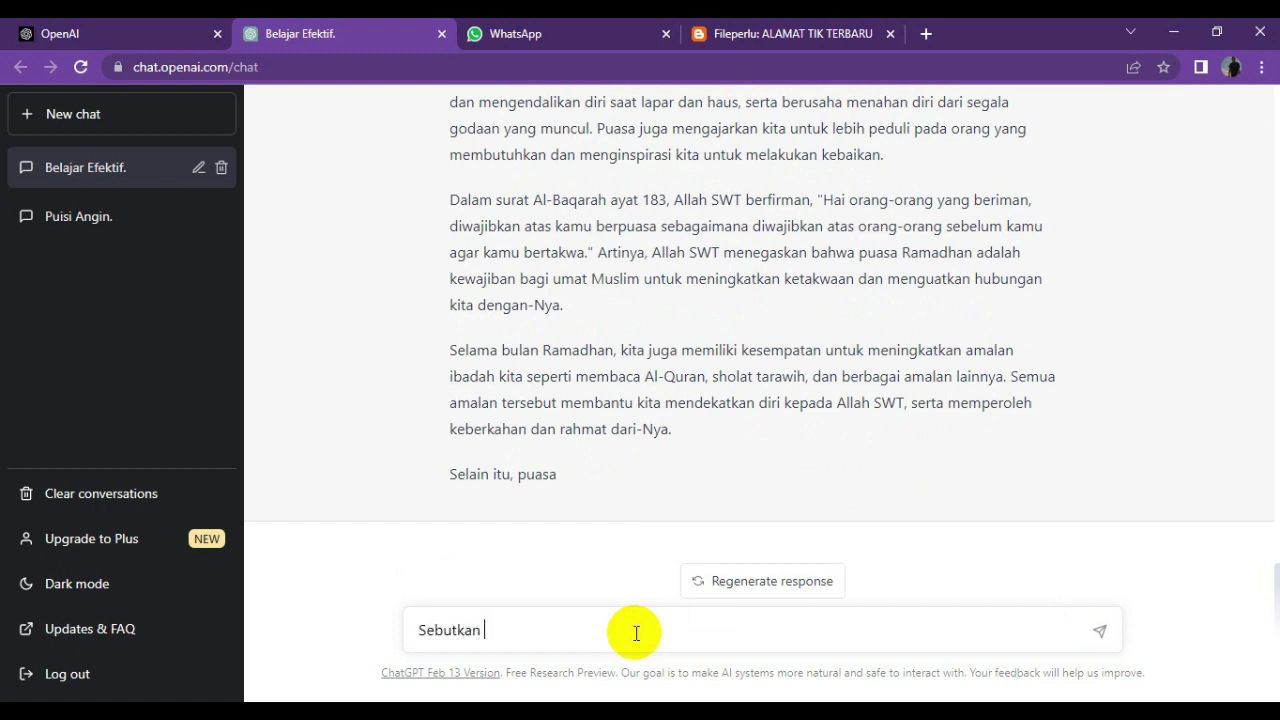
# - Request hadiths and Quran verses on Ramadan fasting, receiving two hadiths plus Al-Baqarah 183–185
pyautogui.write('dong Hadits')
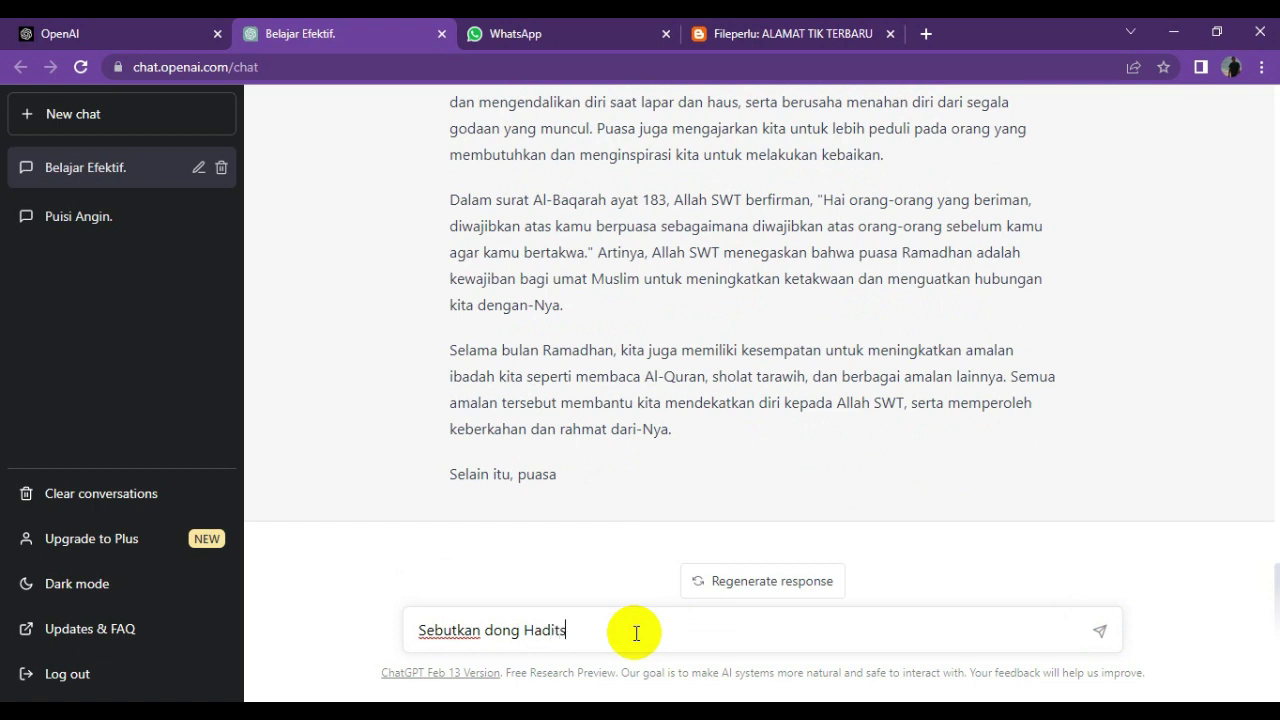
pyautogui.write(' tang ')
pyautogui.write('madhan')
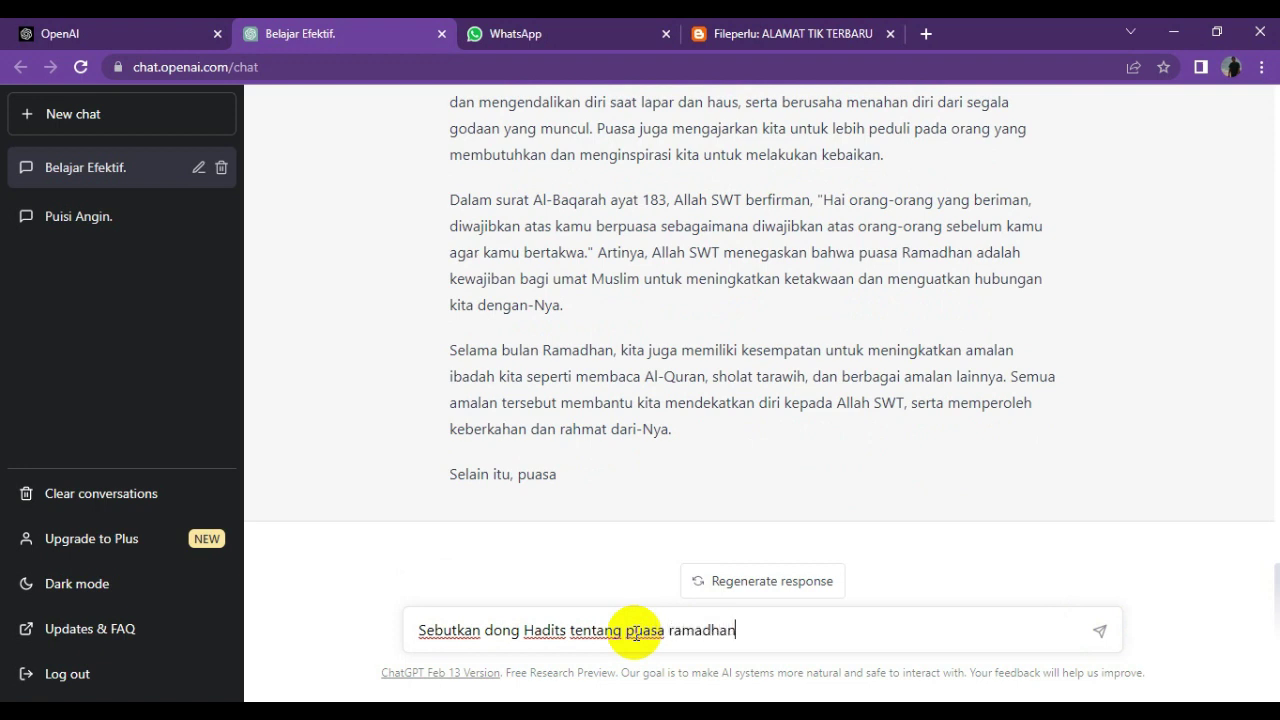
pyautogui.write(' serta ayat suci alquran nya')
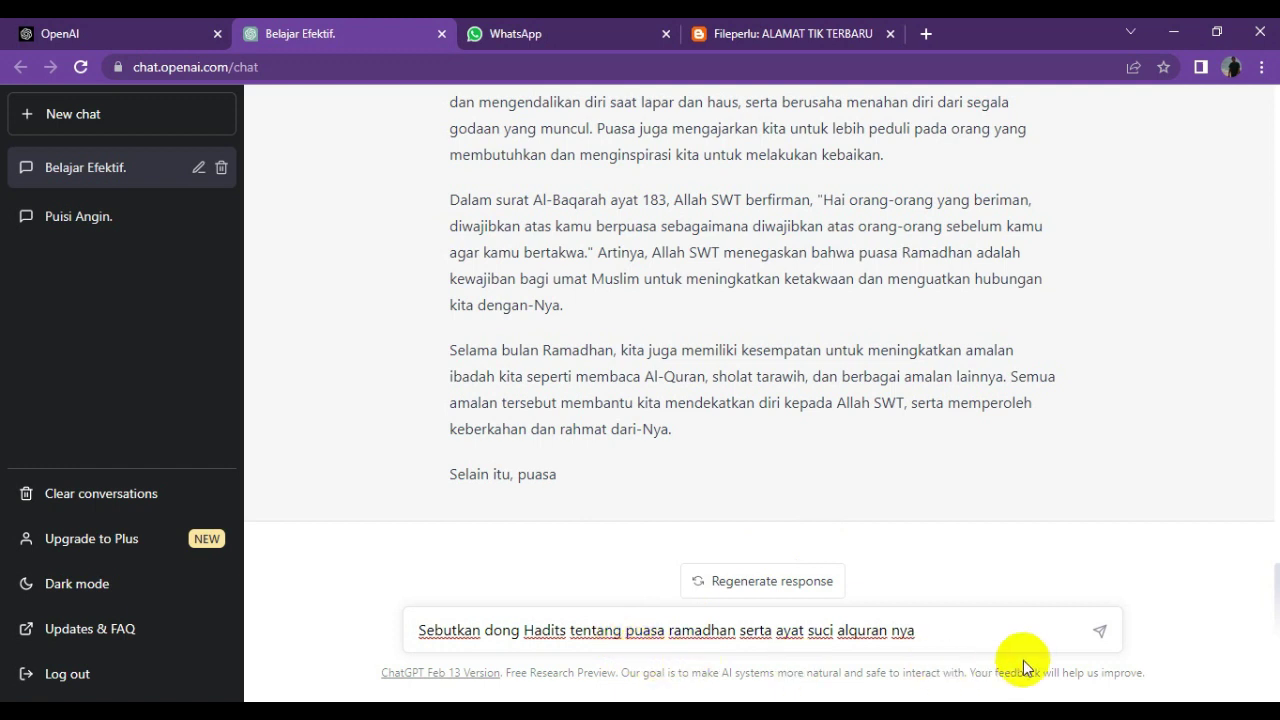
pyautogui.click(1100, 632)
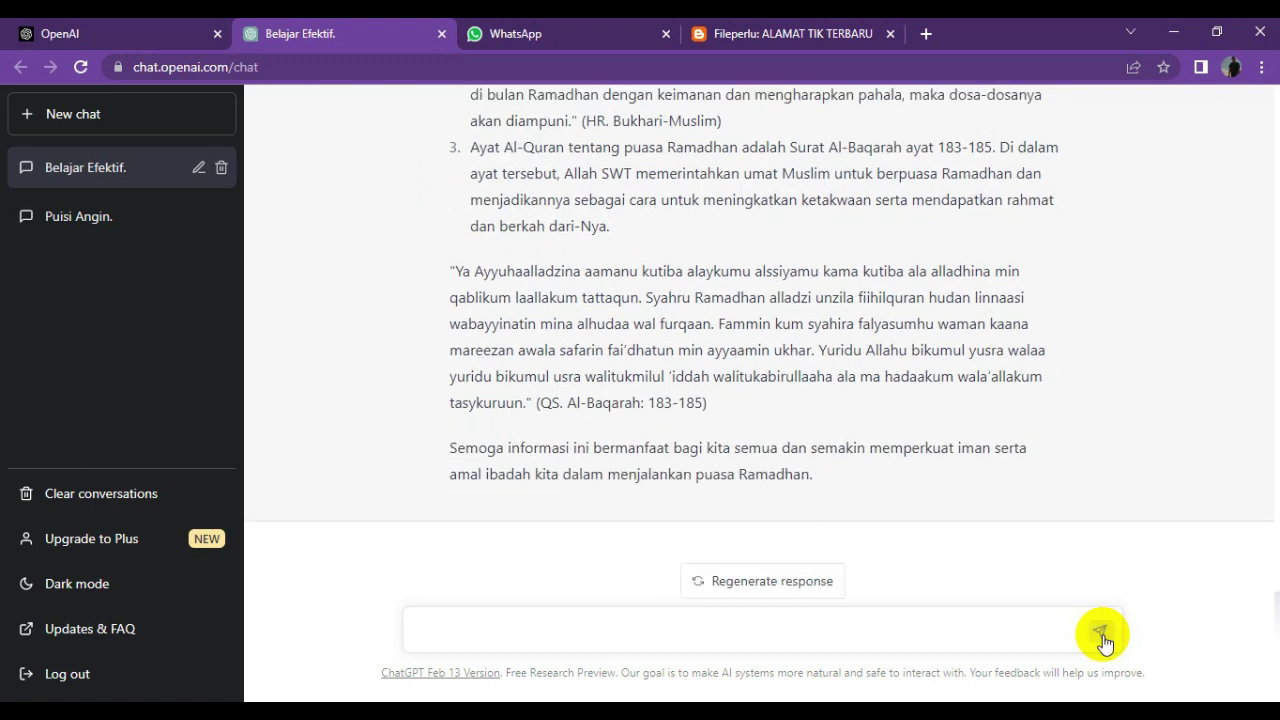
pyautogui.scroll(2, 766, 217)
pyautogui.scroll(5, 891, 277)
pyautogui.scroll(6, 795, 228)
pyautogui.scroll(3, 795, 228)
pyautogui.scroll(5, 729, 251)
pyautogui.scroll(5, 686, 243)
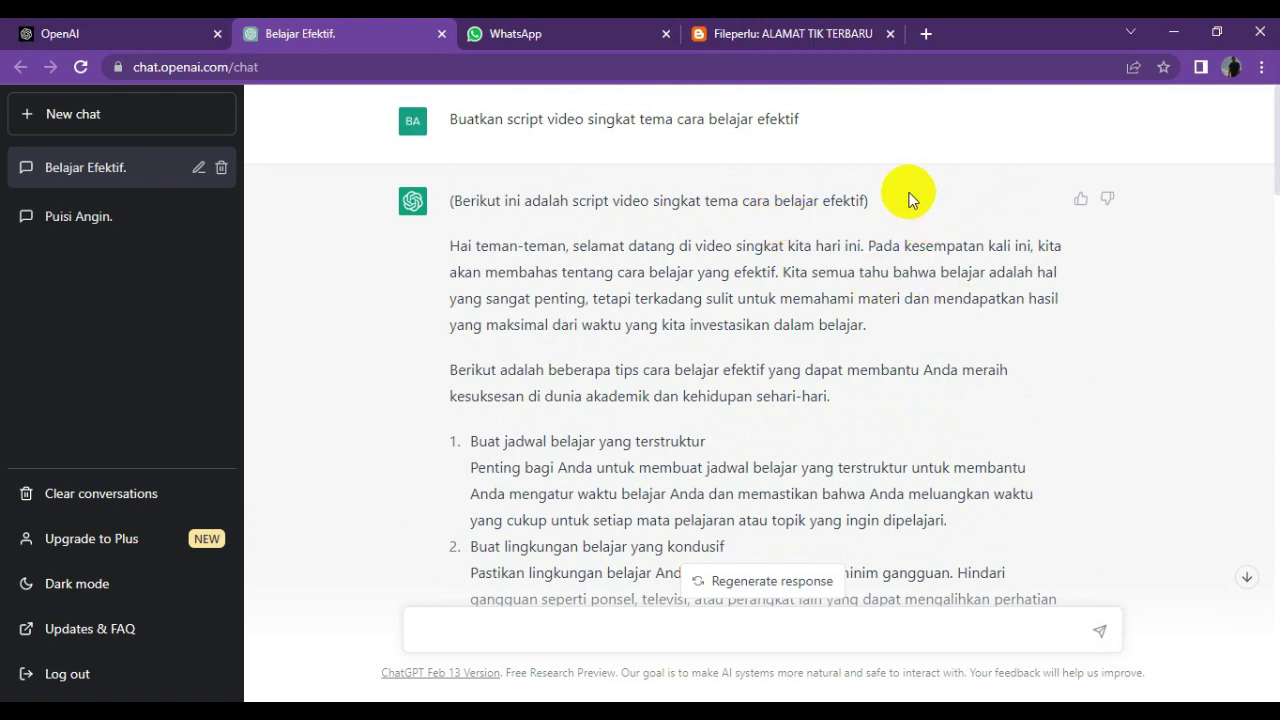
pyautogui.scroll(-2, 830, 255)
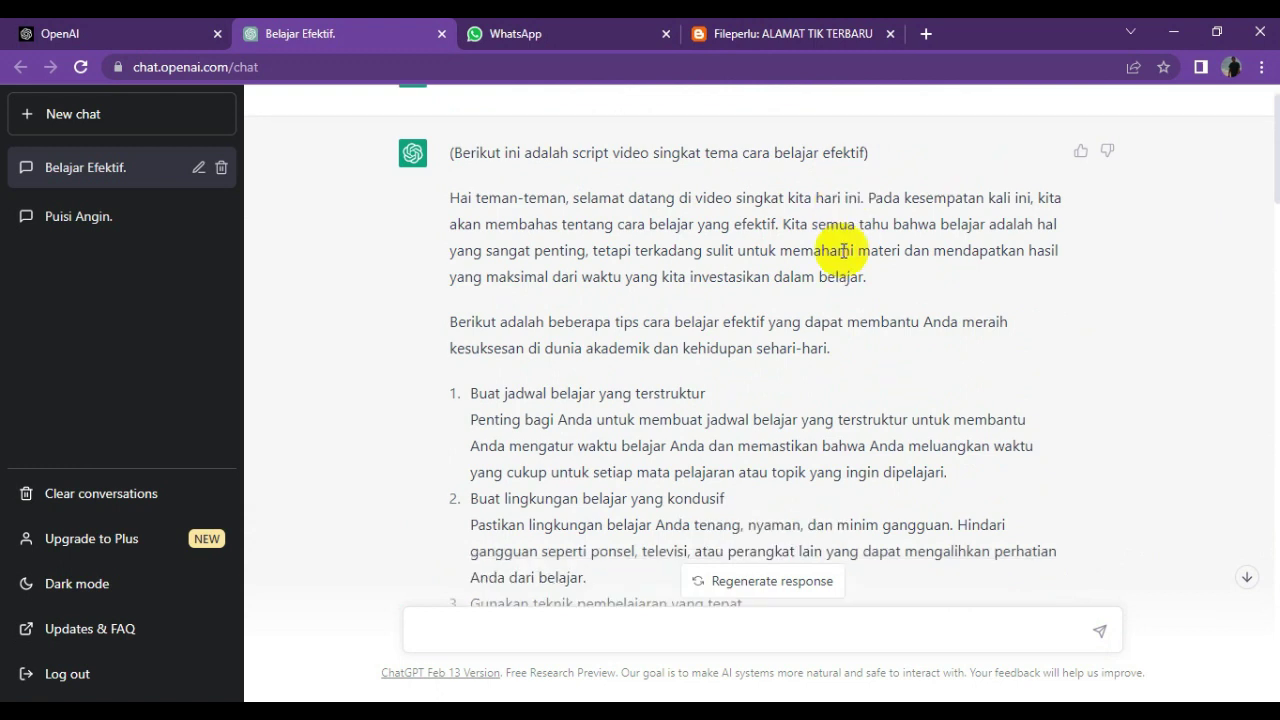
pyautogui.scroll(-4, 833, 275)
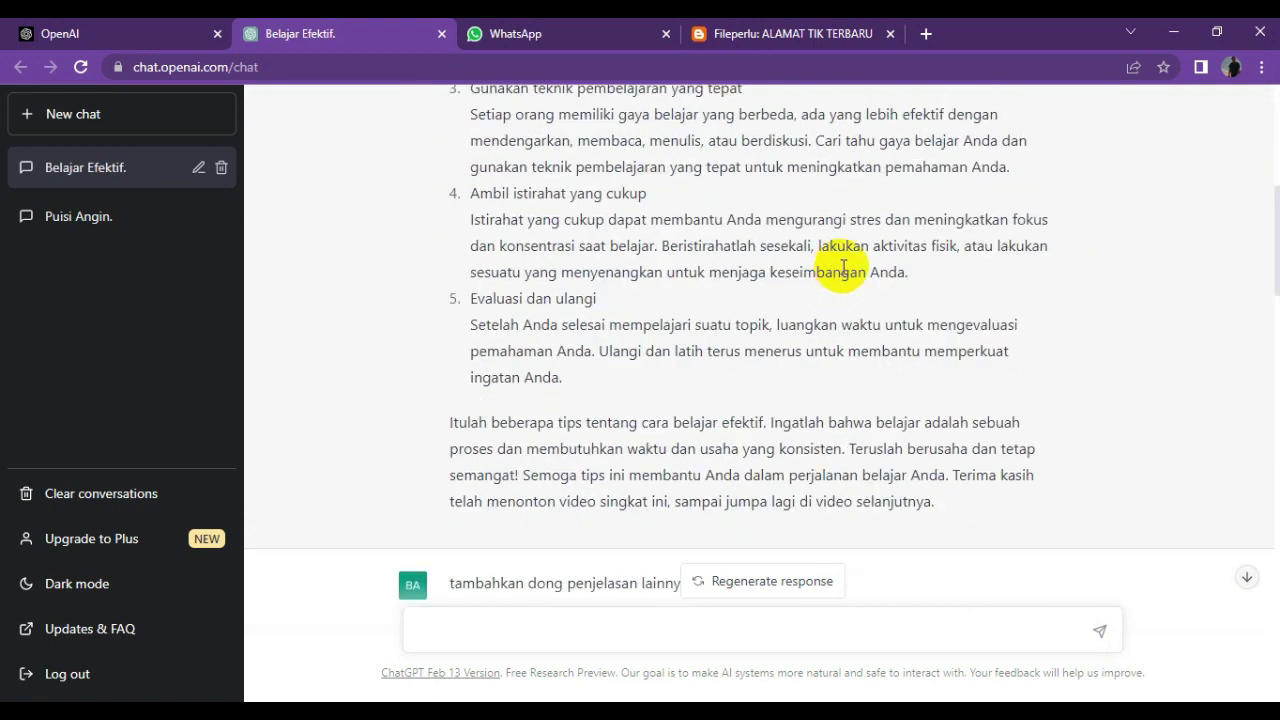